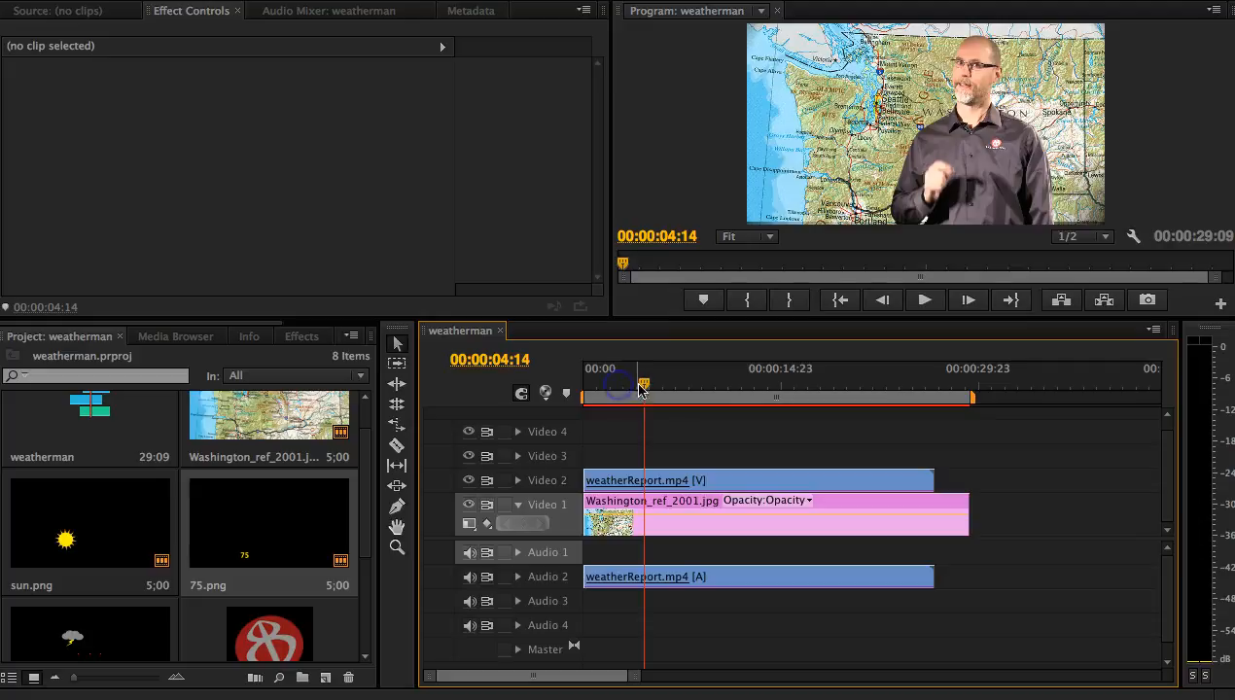
# Step: Preview the opening of the weatherman sequence and park the playhead at 00:00:03:13
pyautogui.press('space')
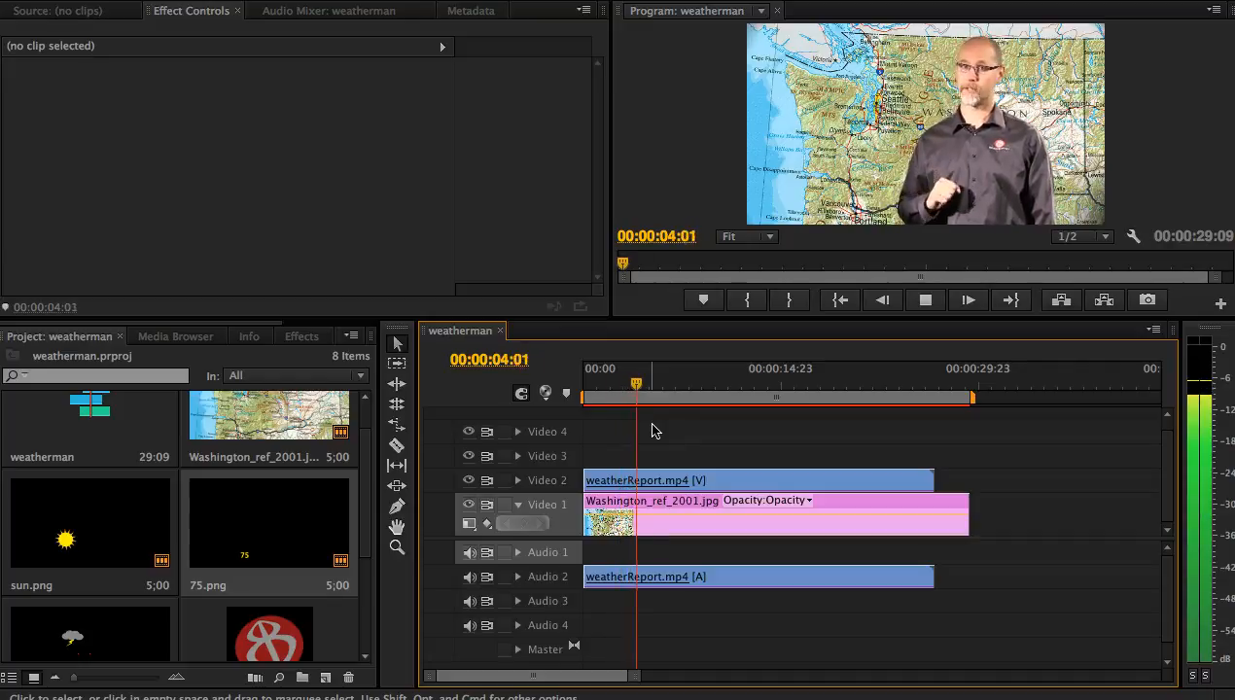
pyautogui.press('space')
pyautogui.click(642, 384)
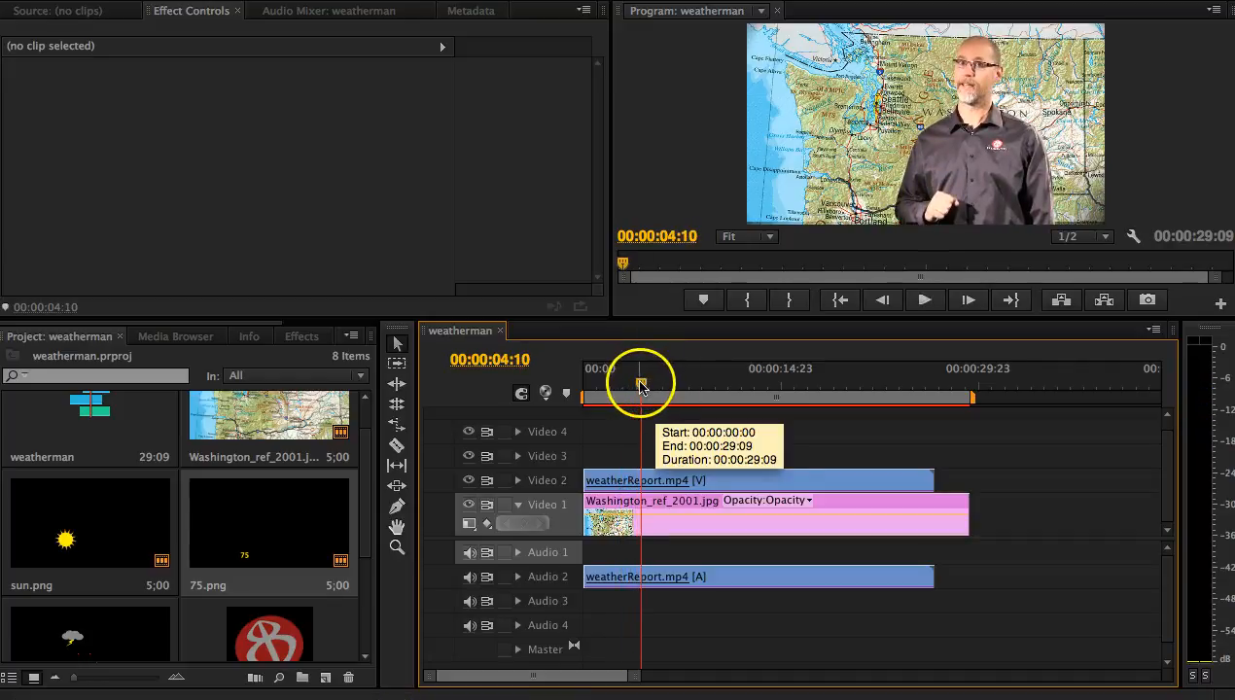
pyautogui.click(640, 385)
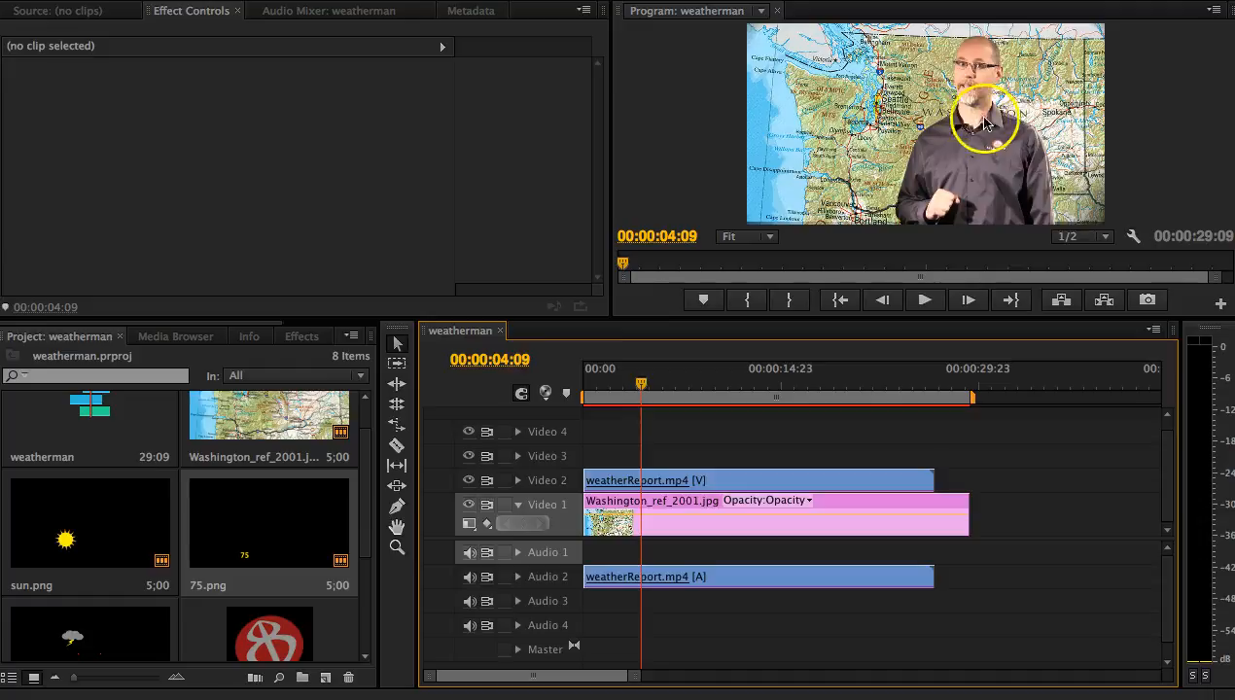
pyautogui.moveTo(641, 384); pyautogui.dragTo(632, 386)
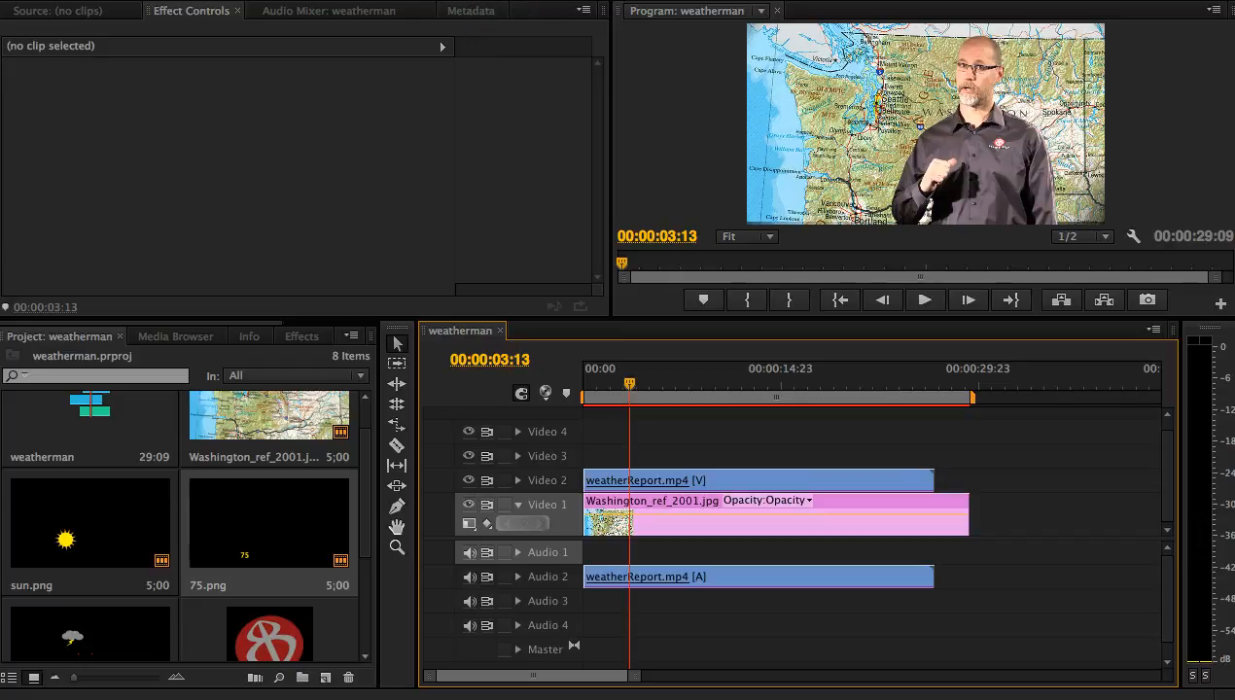
# Step: Create a new default still title named lowerthird with the existing video settings
pyautogui.click(467, 0)
pyautogui.moveTo(502, 1)
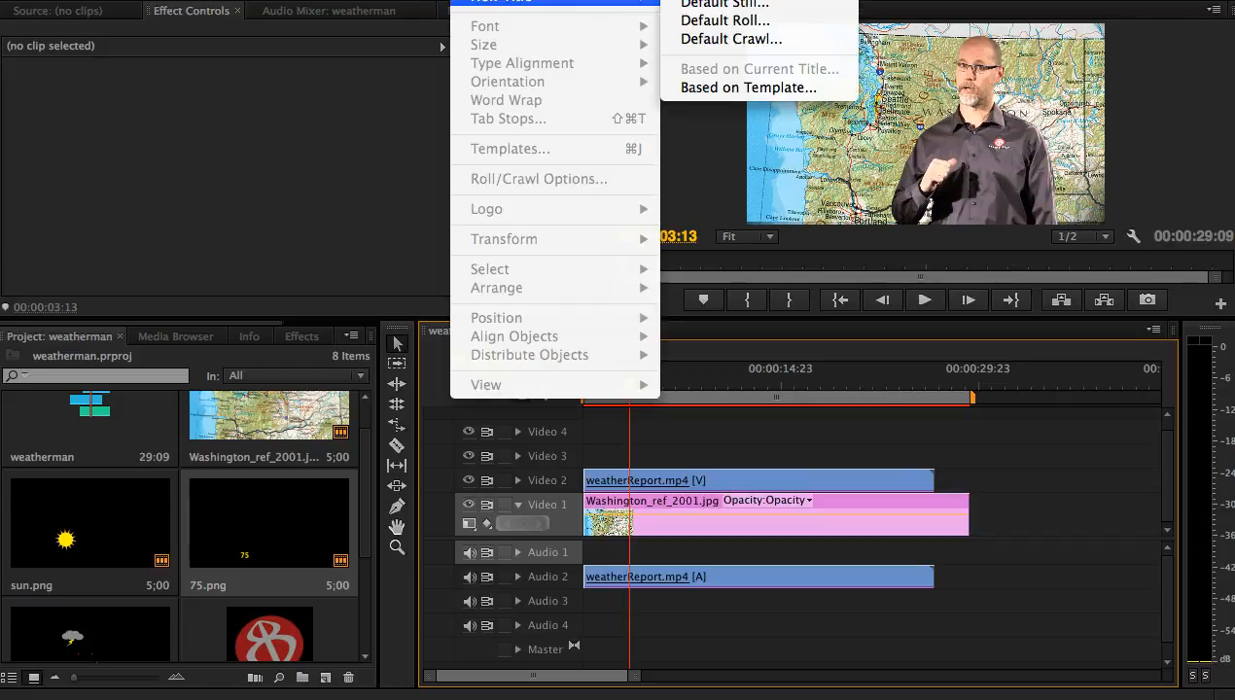
pyautogui.click(704, 8)
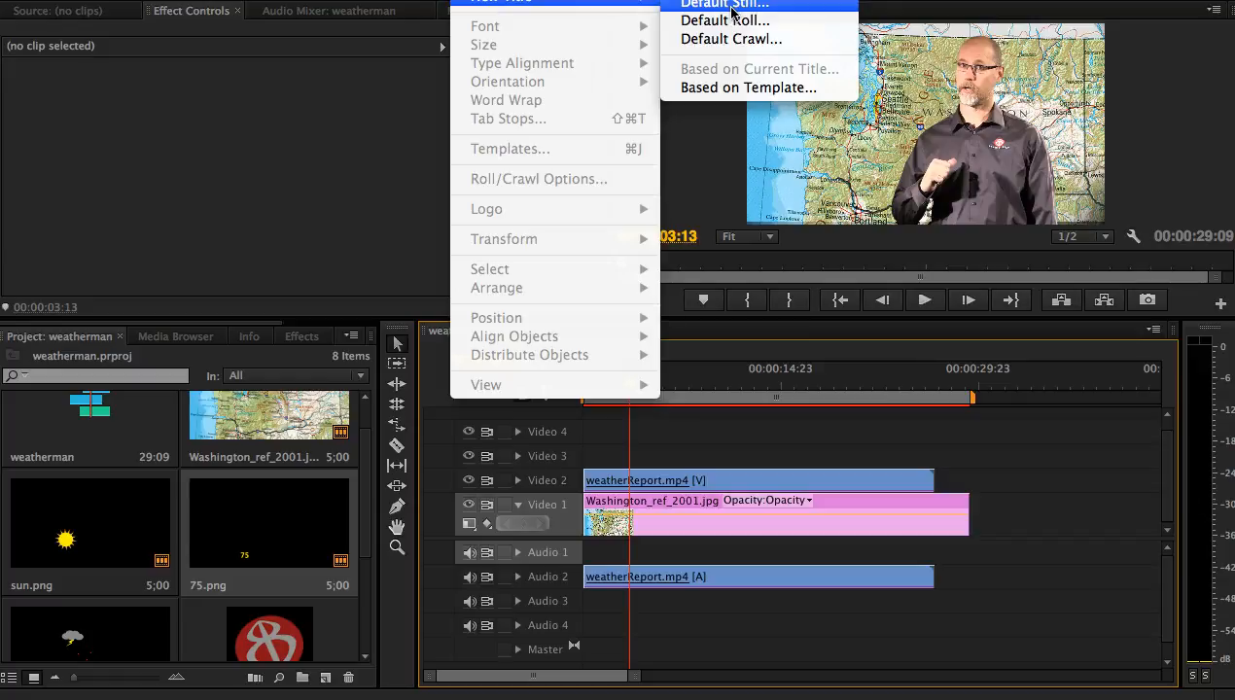
pyautogui.click(731, 10)
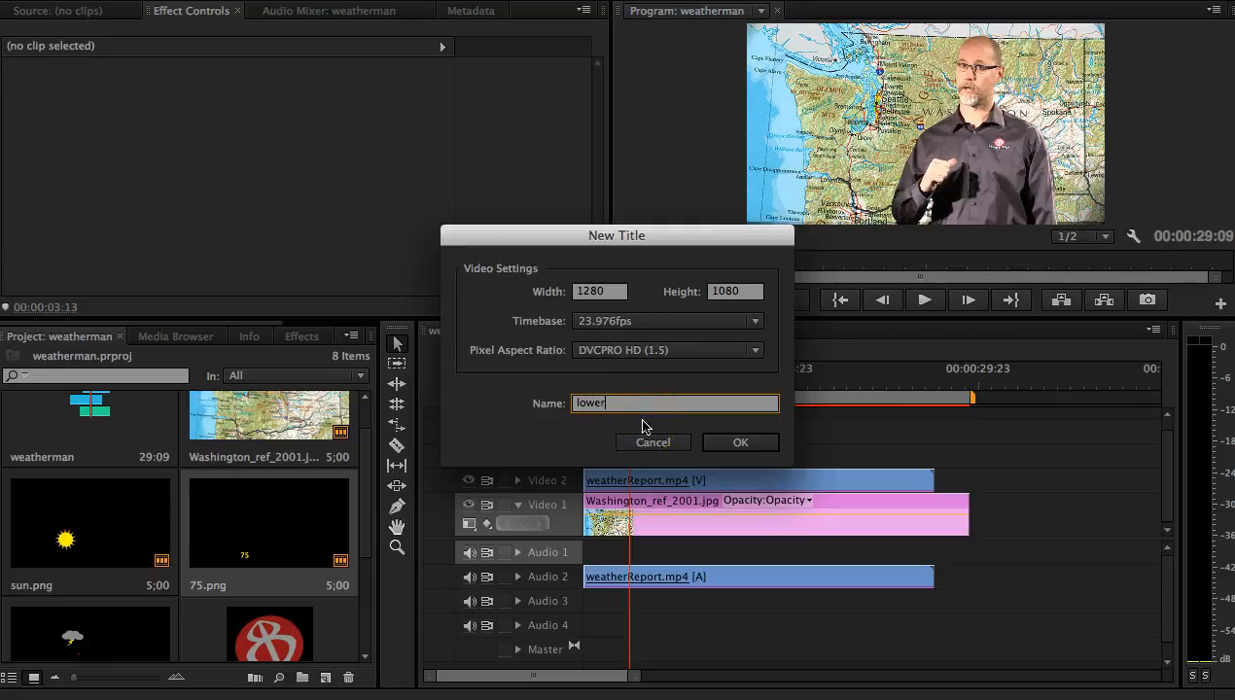
pyautogui.write('lowerthird')
pyautogui.click(741, 445)
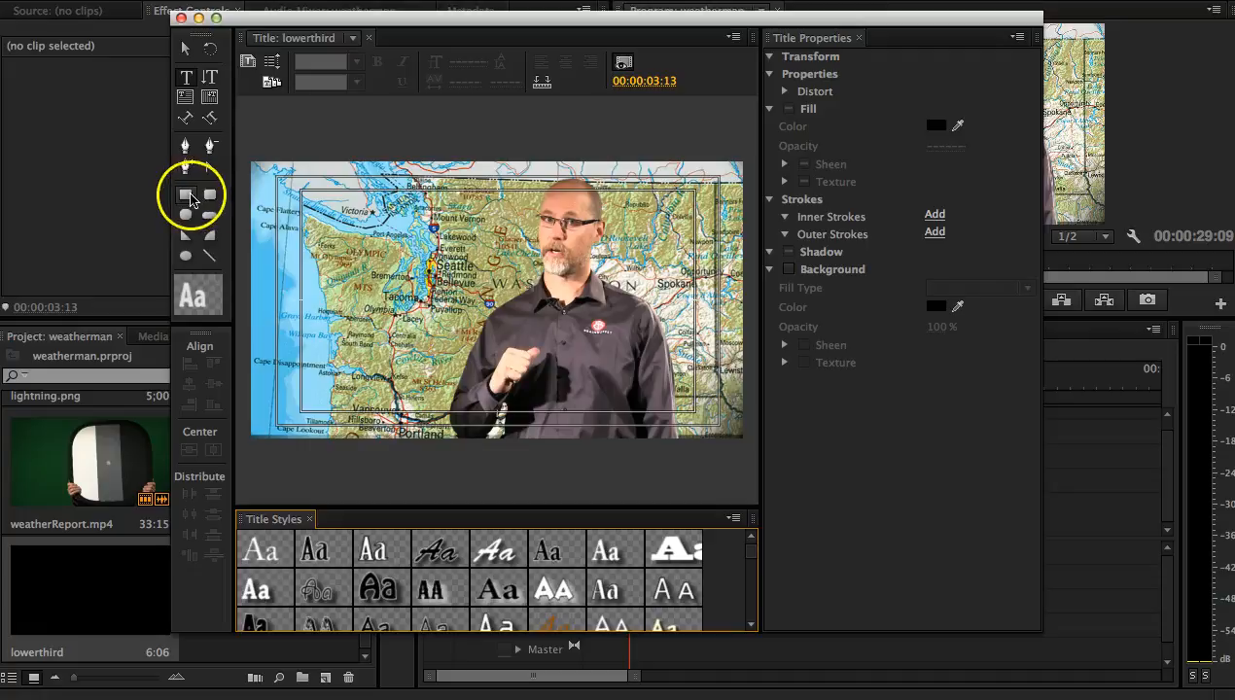
# Step: Draw a rectangle about 817 wide and 190 high in the lower-left area of the title frame
pyautogui.click(187, 197)
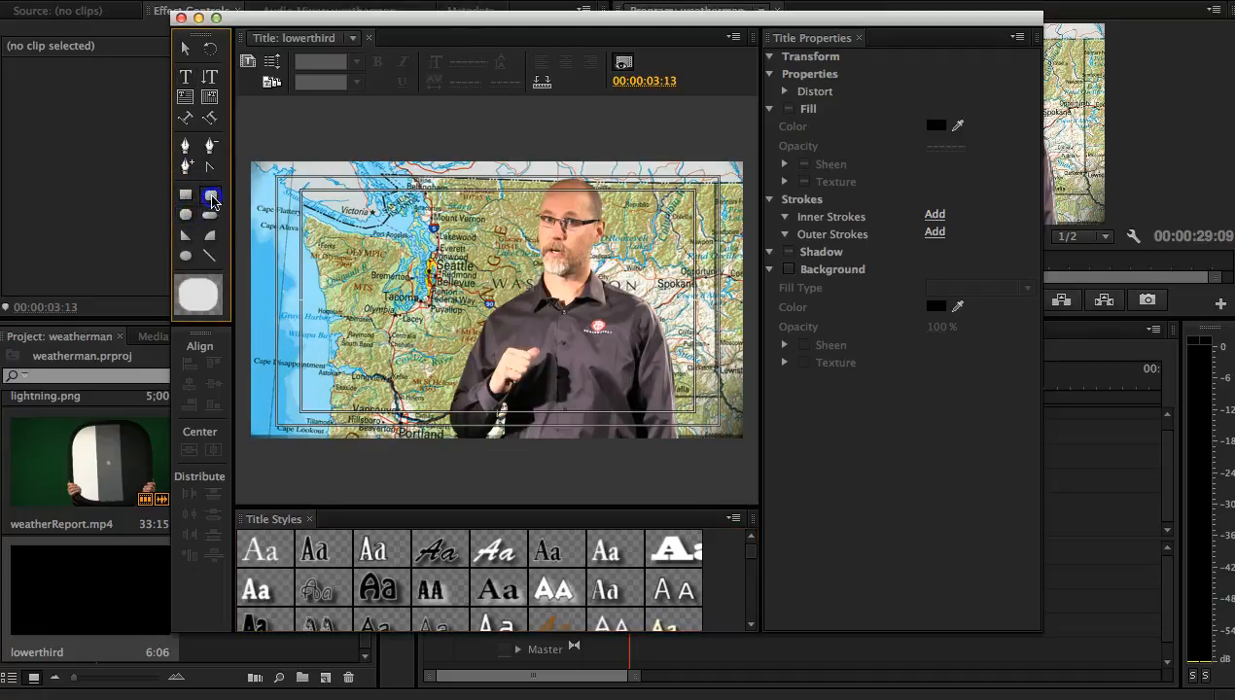
pyautogui.click(187, 198)
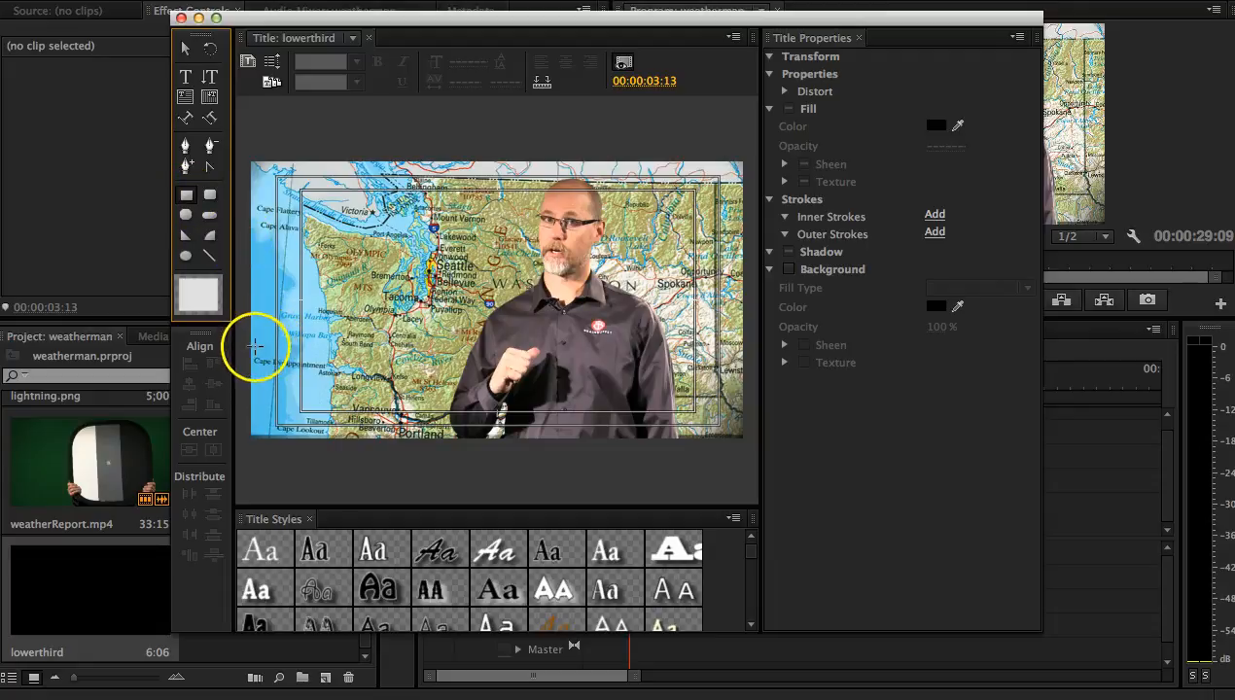
pyautogui.moveTo(252, 343); pyautogui.dragTo(263, 351)
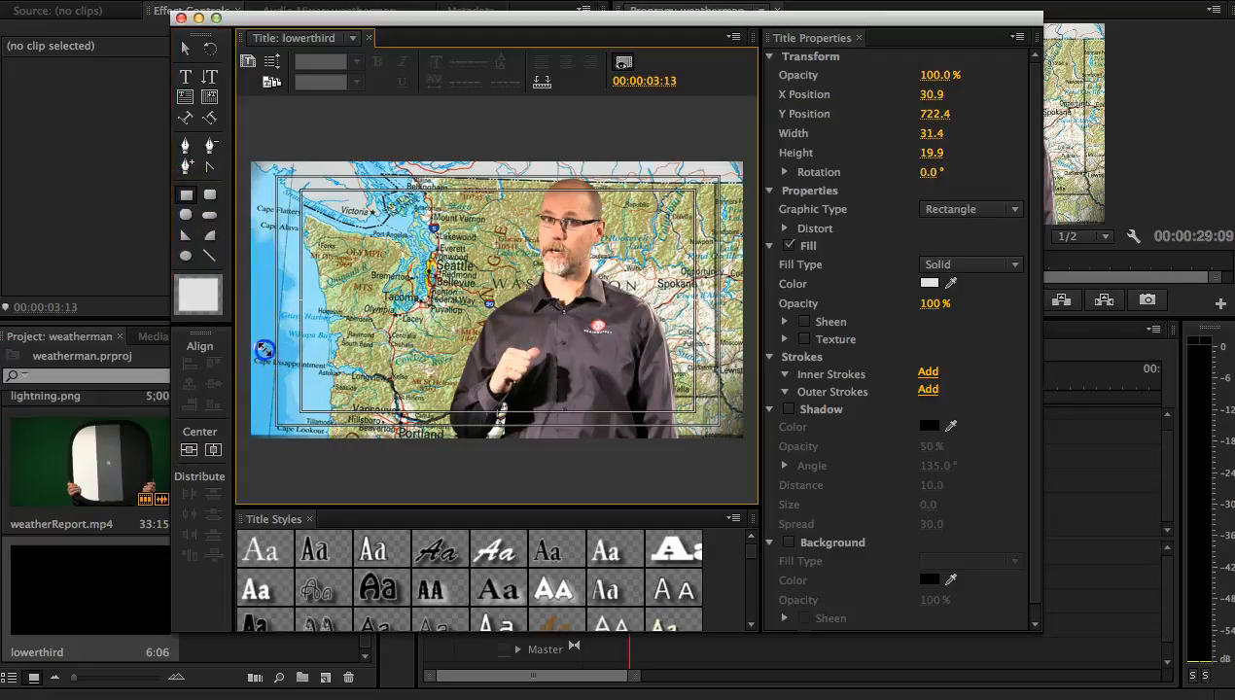
pyautogui.moveTo(344, 371)
pyautogui.mouseDown()
pyautogui.moveTo(496, 405)
pyautogui.moveTo(780, 422)
pyautogui.moveTo(645, 417)
pyautogui.moveTo(687, 451)
pyautogui.moveTo(733, 450)
pyautogui.moveTo(490, 385)
pyautogui.moveTo(463, 394)
pyautogui.mouseUp()
pyautogui.moveTo(359, 361)
pyautogui.mouseDown()
pyautogui.moveTo(379, 355)
pyautogui.moveTo(369, 337)
pyautogui.moveTo(366, 375)
pyautogui.mouseUp()
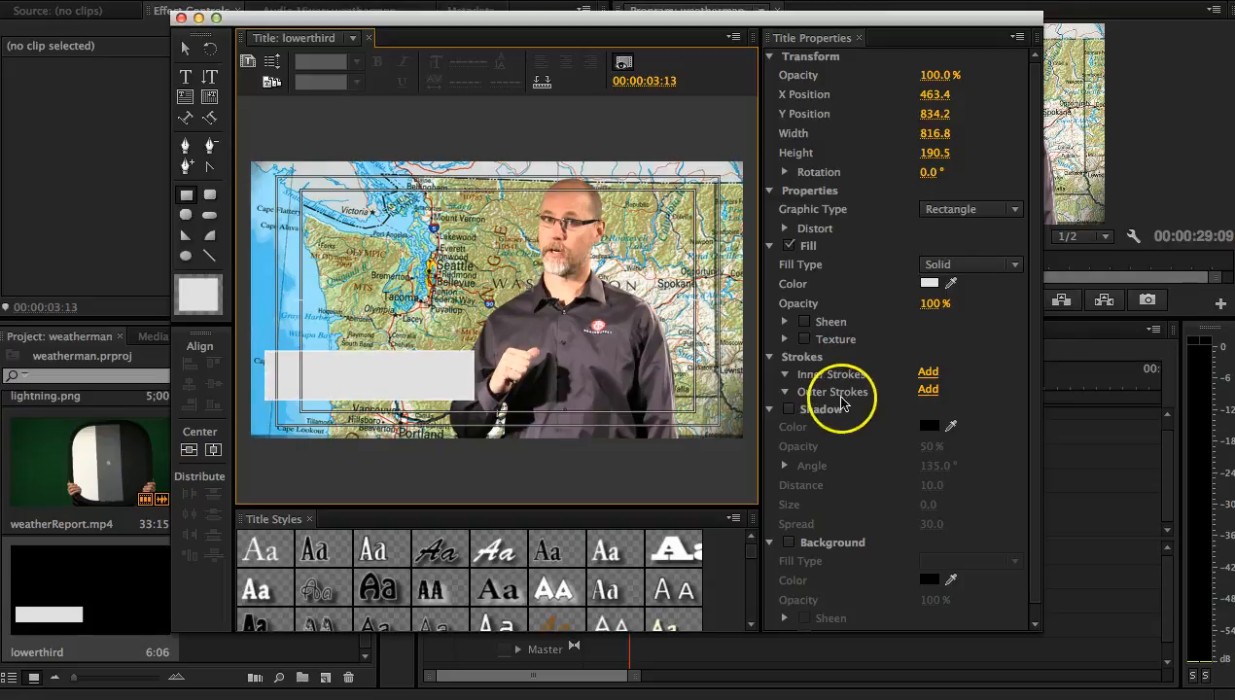
# Step: Set the rectangle's solid fill color to bright red (FF0808)
pyautogui.click(928, 283)
pyautogui.moveTo(641, 360); pyautogui.dragTo(638, 383)
pyautogui.click(827, 134)
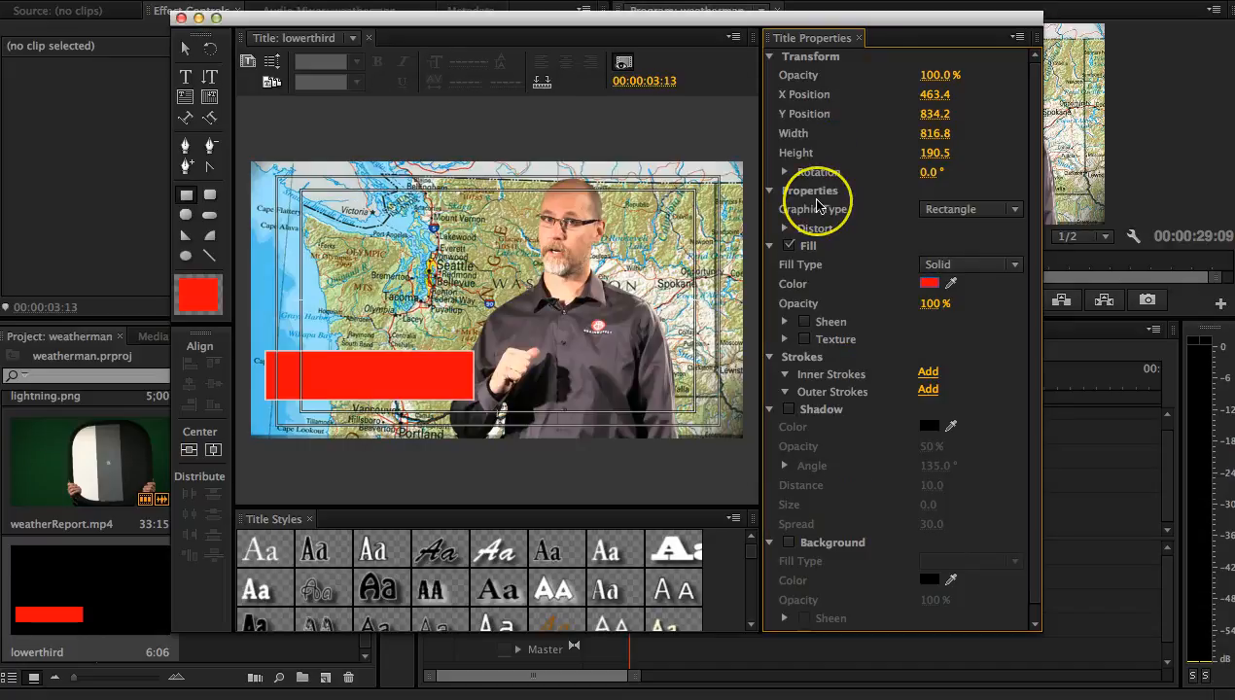
# Step: Try a Bevel fill with a green highlight color (08FF1D) on the rectangle
pyautogui.click(979, 266)
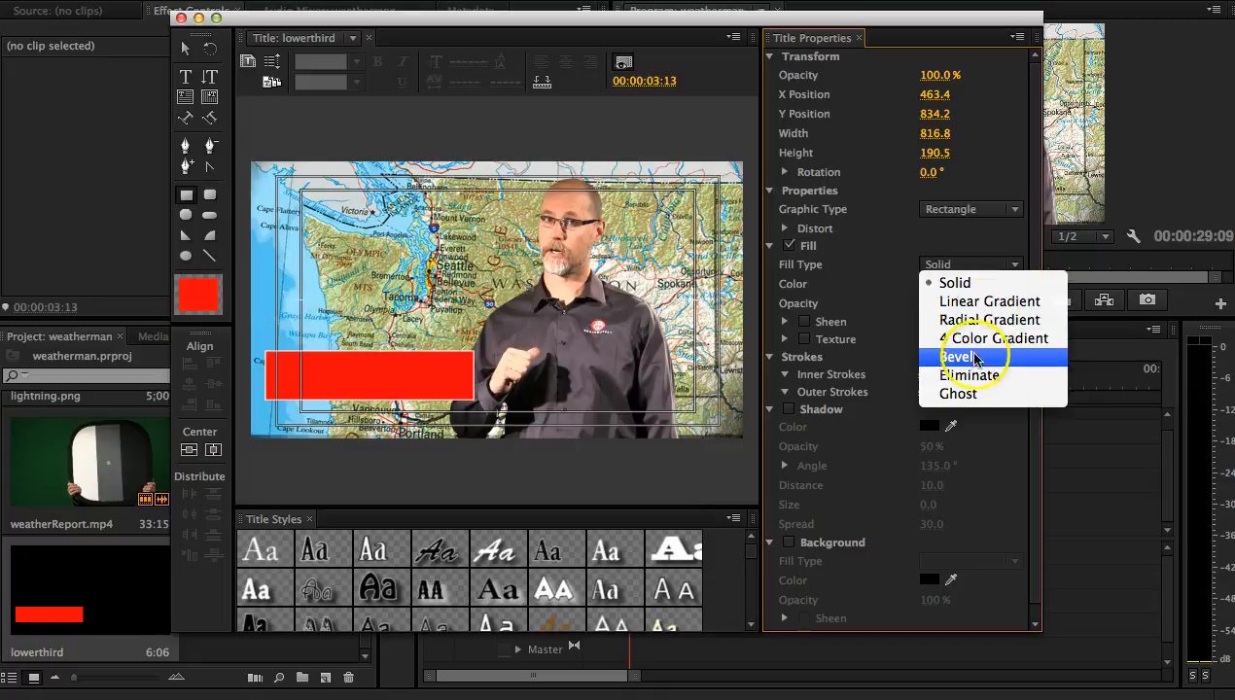
pyautogui.click(973, 360)
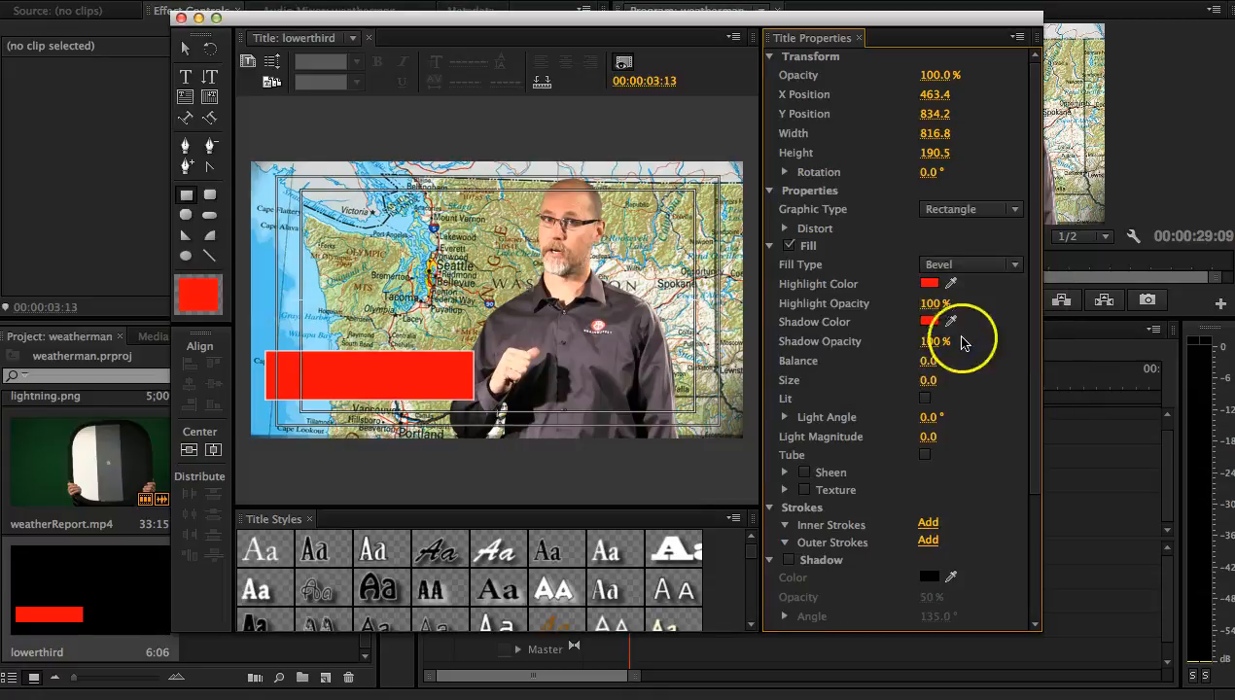
pyautogui.click(929, 284)
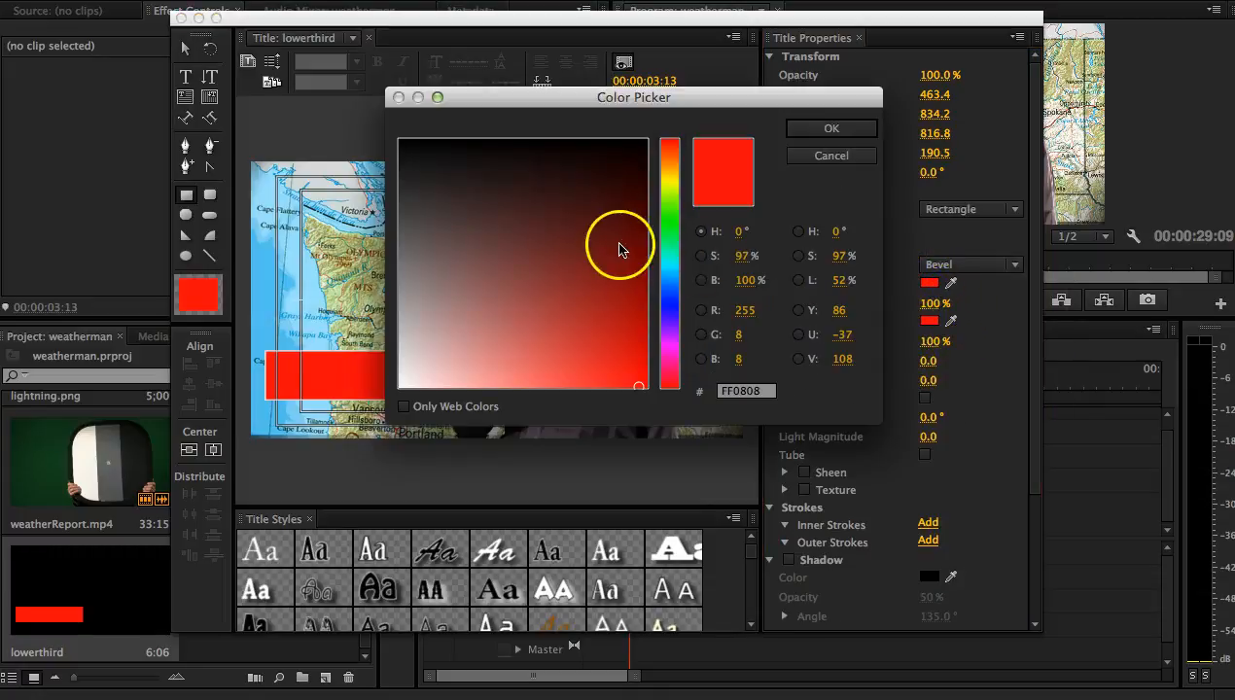
pyautogui.click(669, 222)
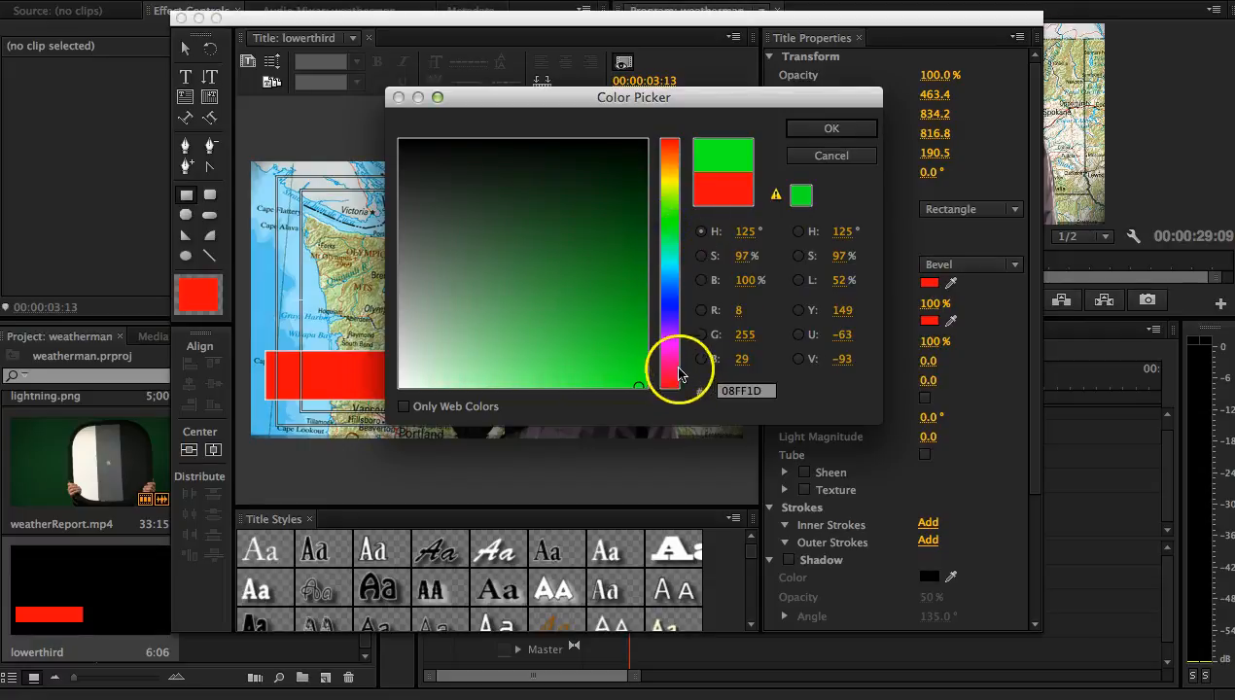
pyautogui.click(824, 129)
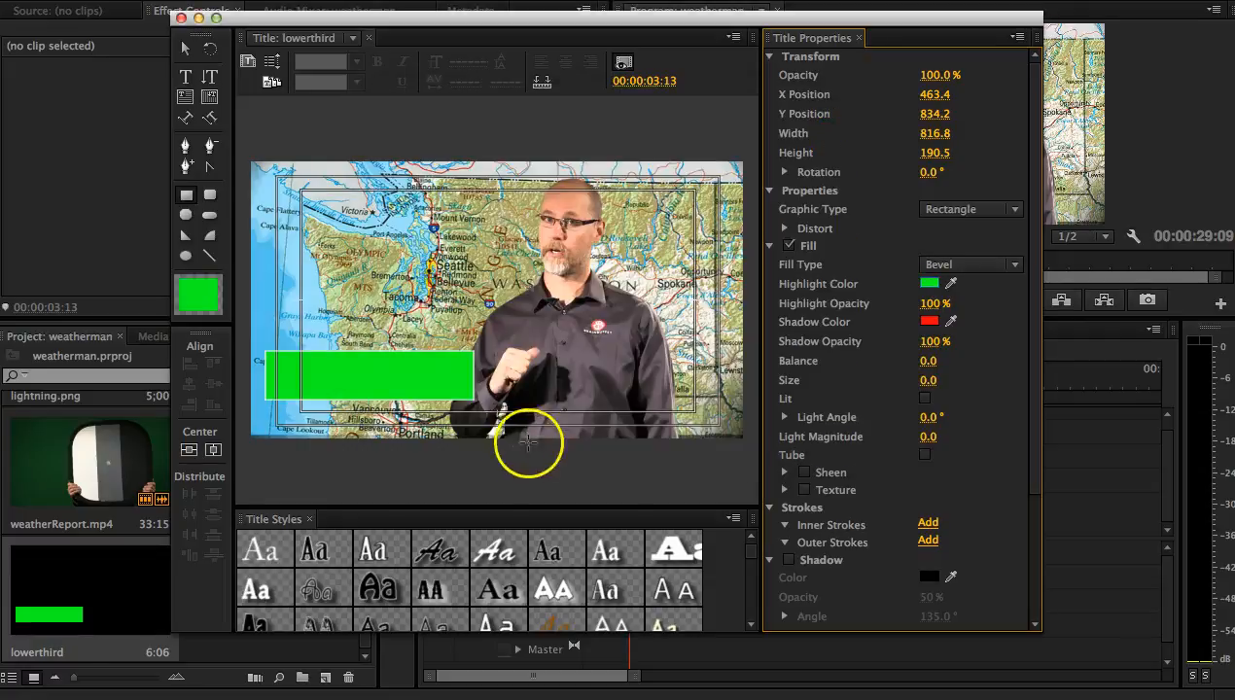
pyautogui.moveTo(929, 302); pyautogui.dragTo(932, 307)
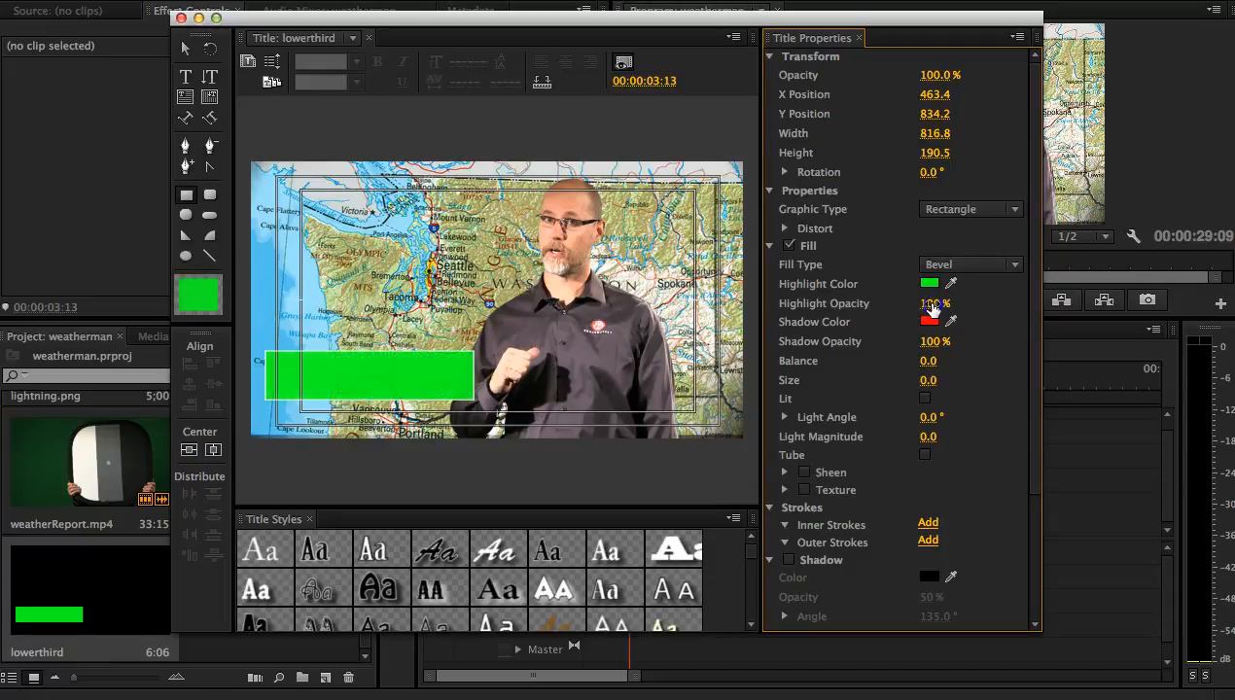
# Step: Change the rectangle's fill type to Linear Gradient and set its first color stop to red
pyautogui.click(974, 270)
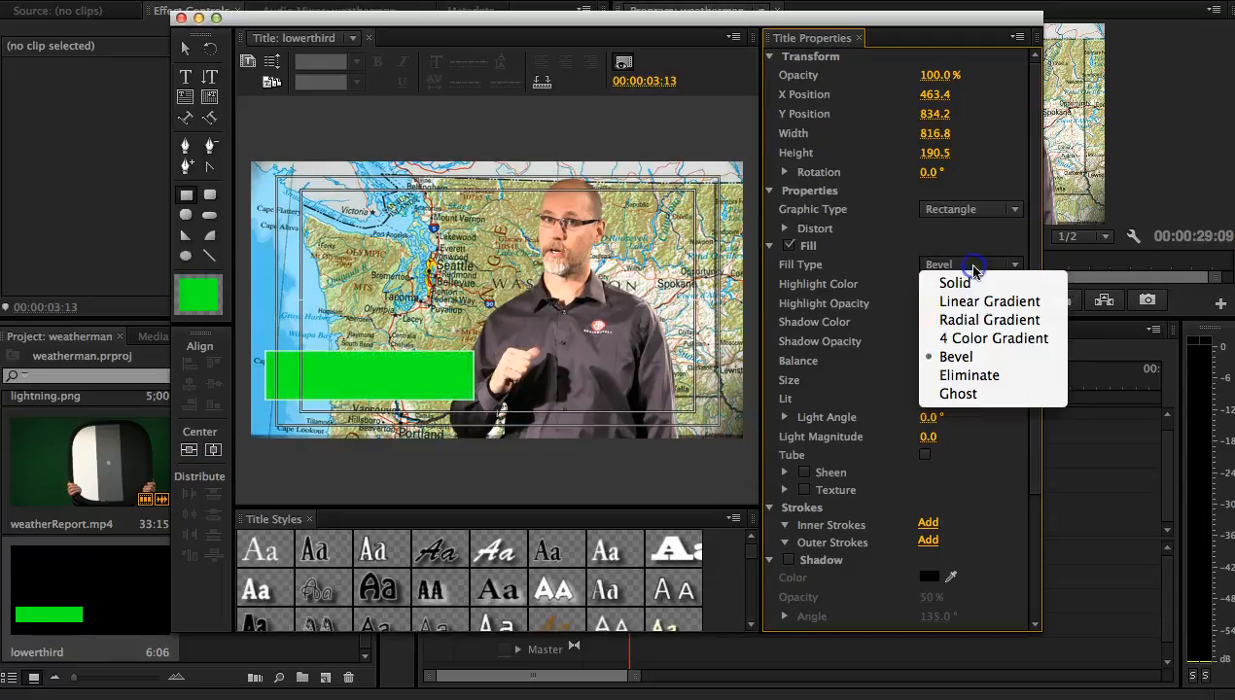
pyautogui.click(976, 307)
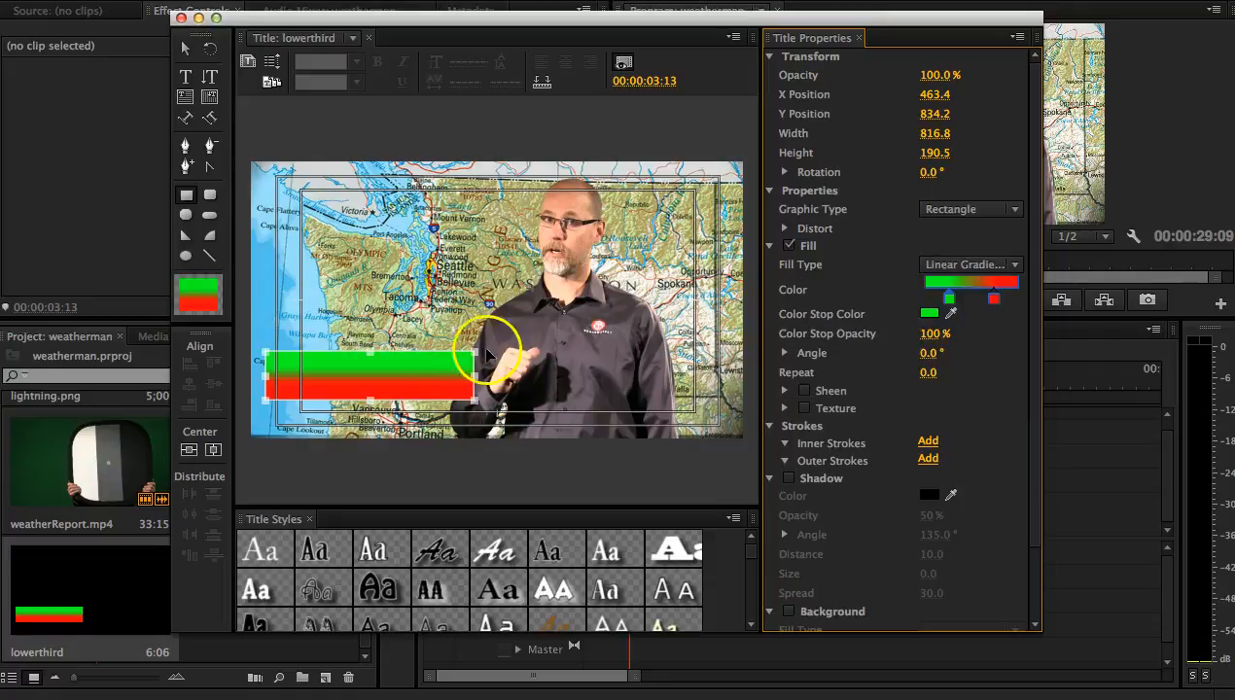
pyautogui.moveTo(951, 299)
pyautogui.mouseDown()
pyautogui.moveTo(924, 302)
pyautogui.moveTo(950, 303)
pyautogui.mouseUp()
pyautogui.doubleClick(949, 300)
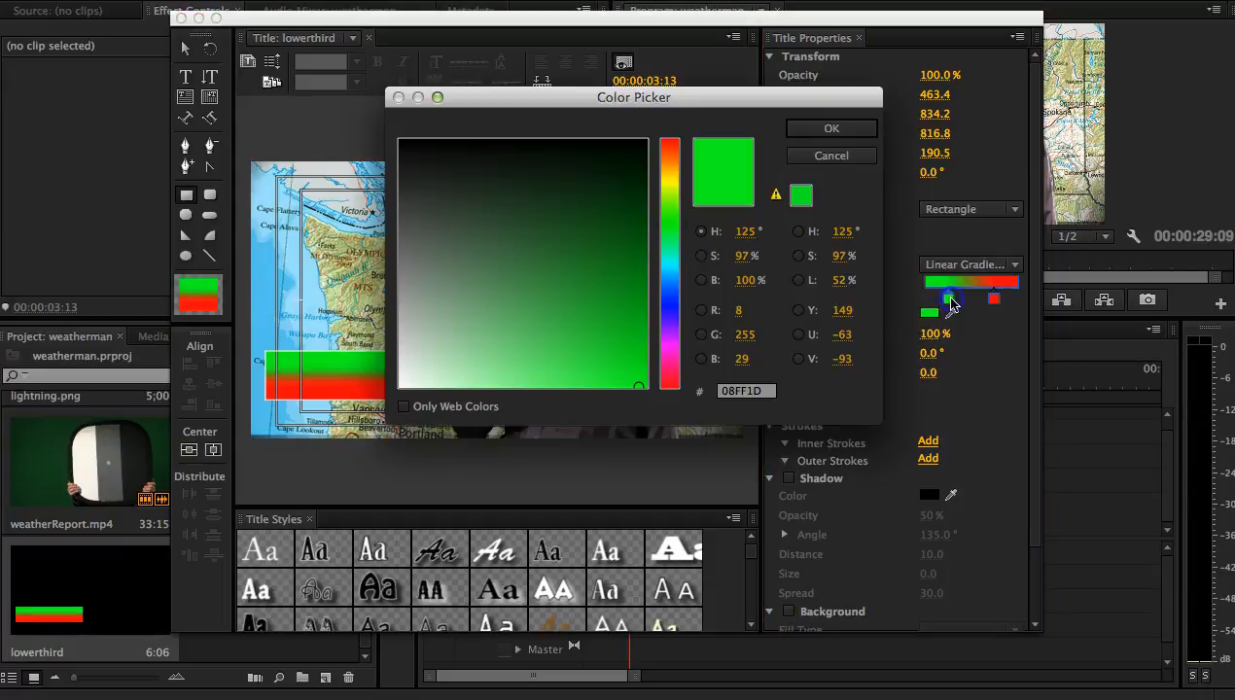
pyautogui.click(669, 387)
pyautogui.click(827, 129)
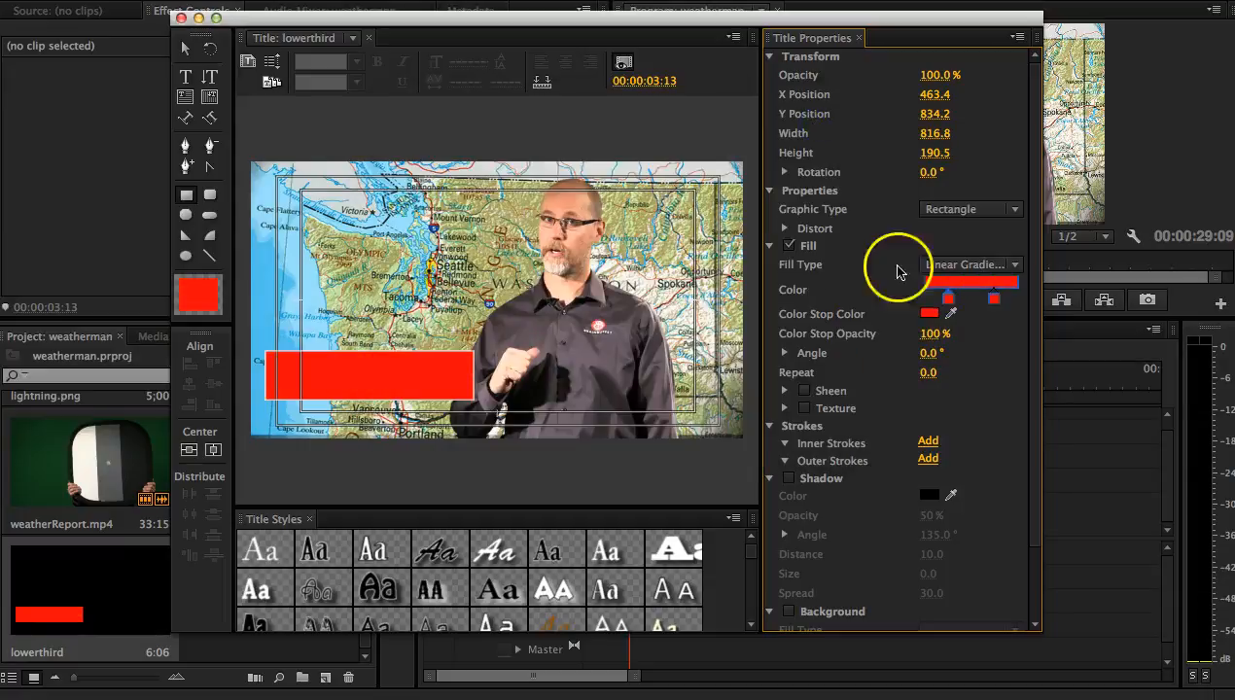
pyautogui.click(396, 382)
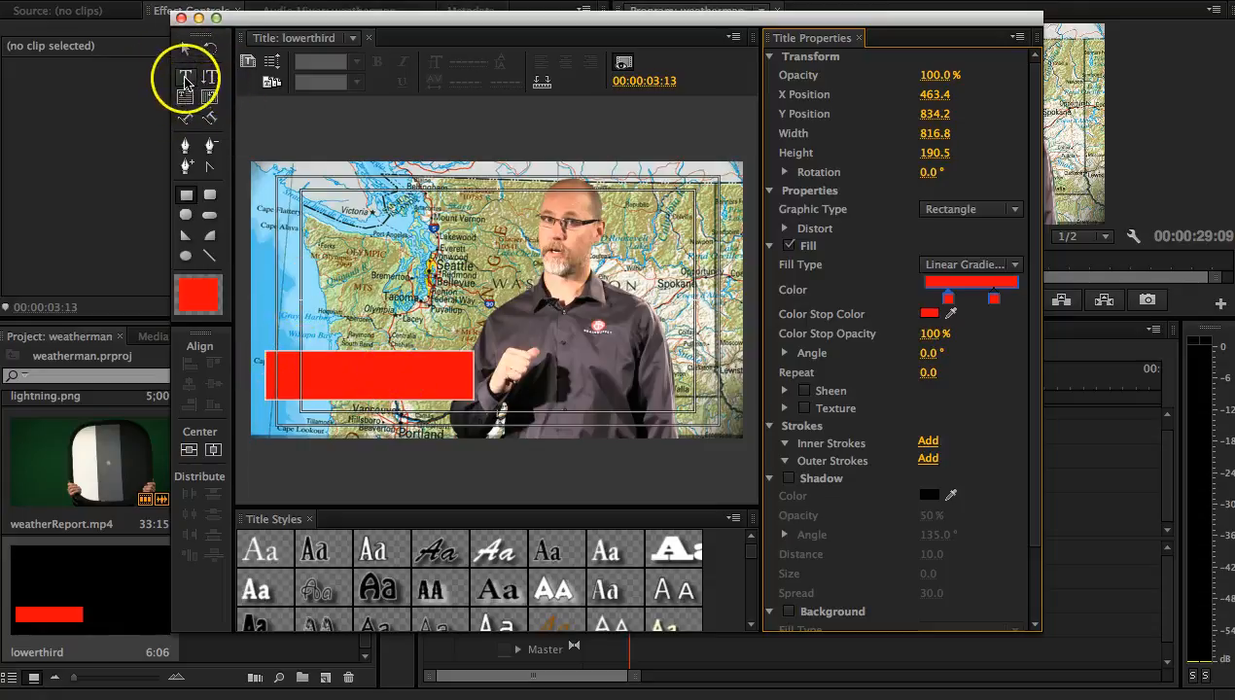
# Step: Start a text line on the red bar with the Type tool and set its first gradient stop to white
pyautogui.click(186, 80)
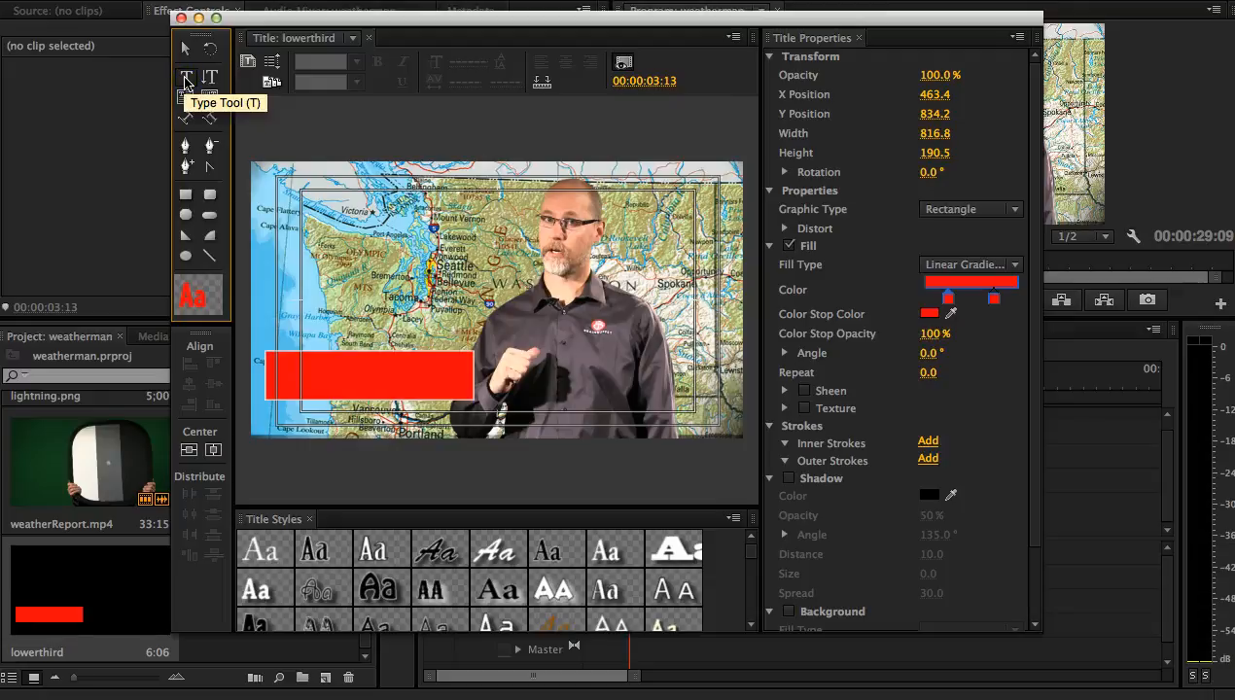
pyautogui.click(298, 375)
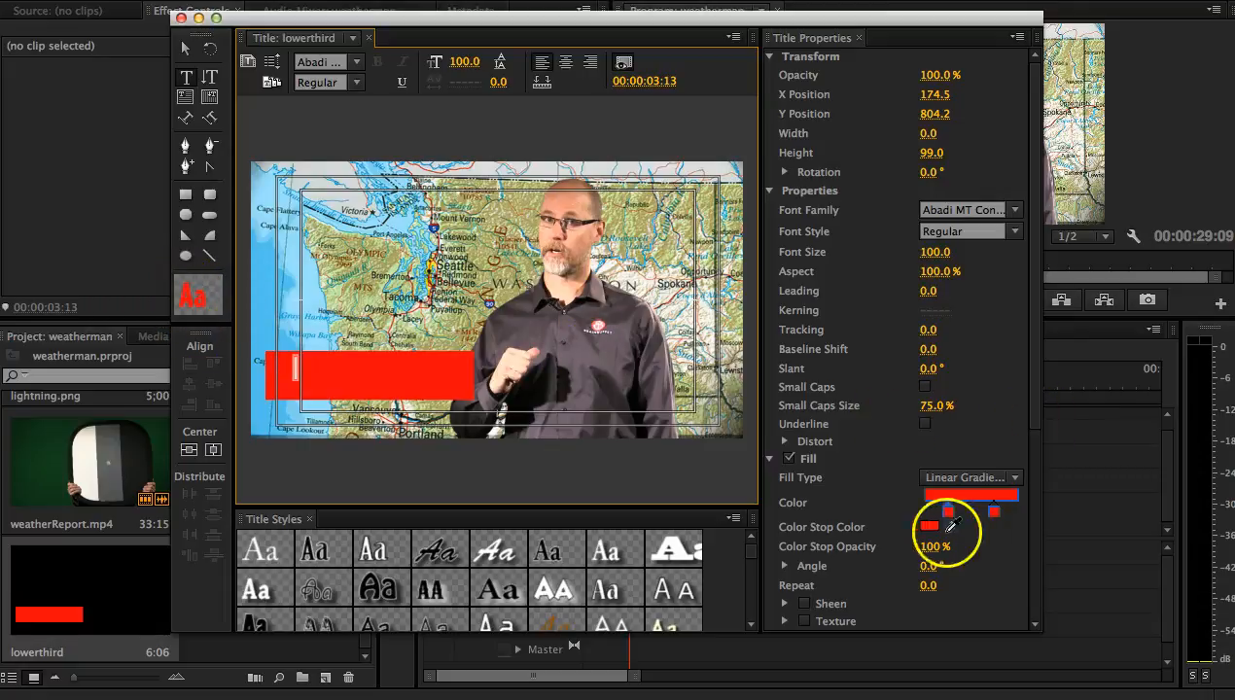
pyautogui.click(930, 527)
pyautogui.moveTo(565, 309); pyautogui.dragTo(397, 395)
pyautogui.click(838, 128)
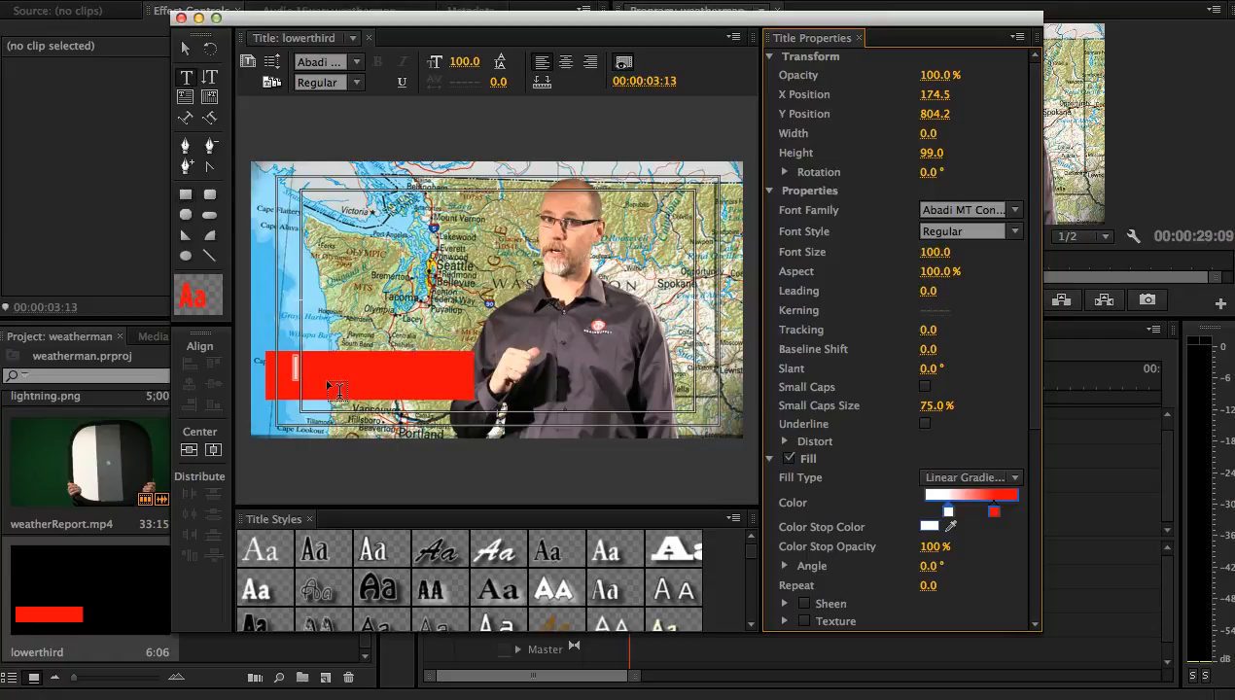
# Step: Enter the presenter's full name in capitals on the red bar and make its gradient fill white throughout
pyautogui.click(298, 370)
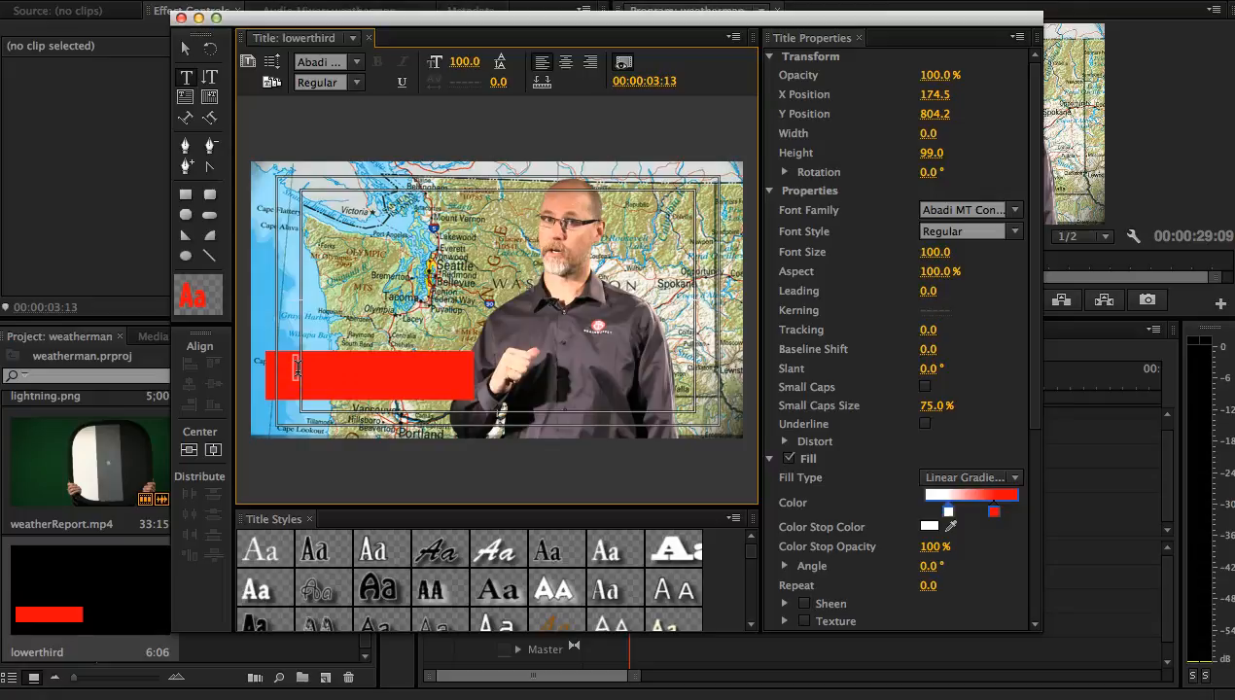
pyautogui.write('D')
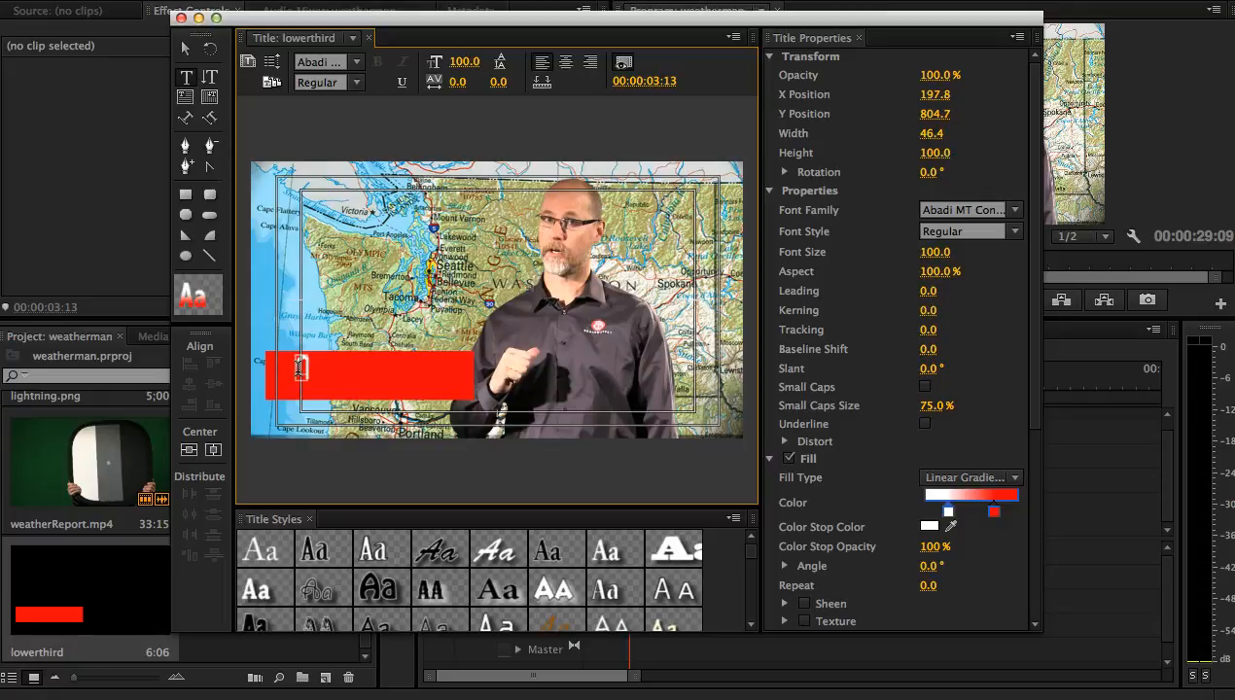
pyautogui.press('BackSpace')
pyautogui.write('D')
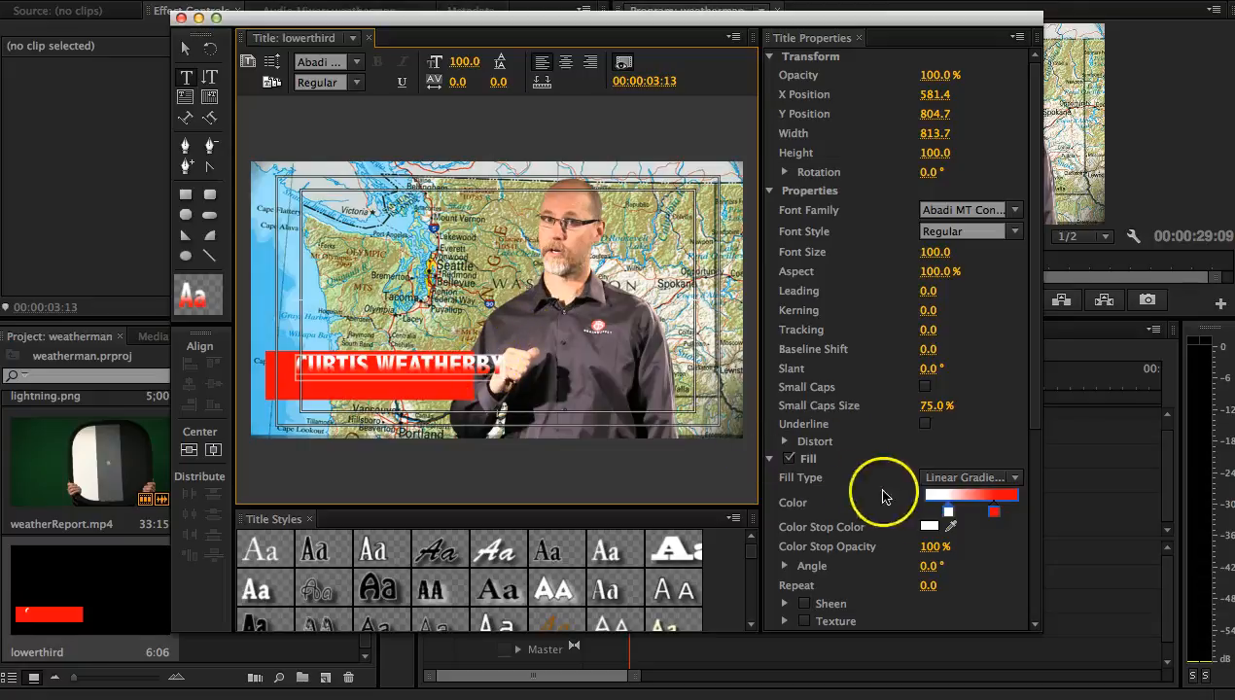
pyautogui.moveTo(993, 510)
pyautogui.mouseDown()
pyautogui.moveTo(1015, 511)
pyautogui.moveTo(951, 505)
pyautogui.moveTo(1016, 511)
pyautogui.mouseUp()
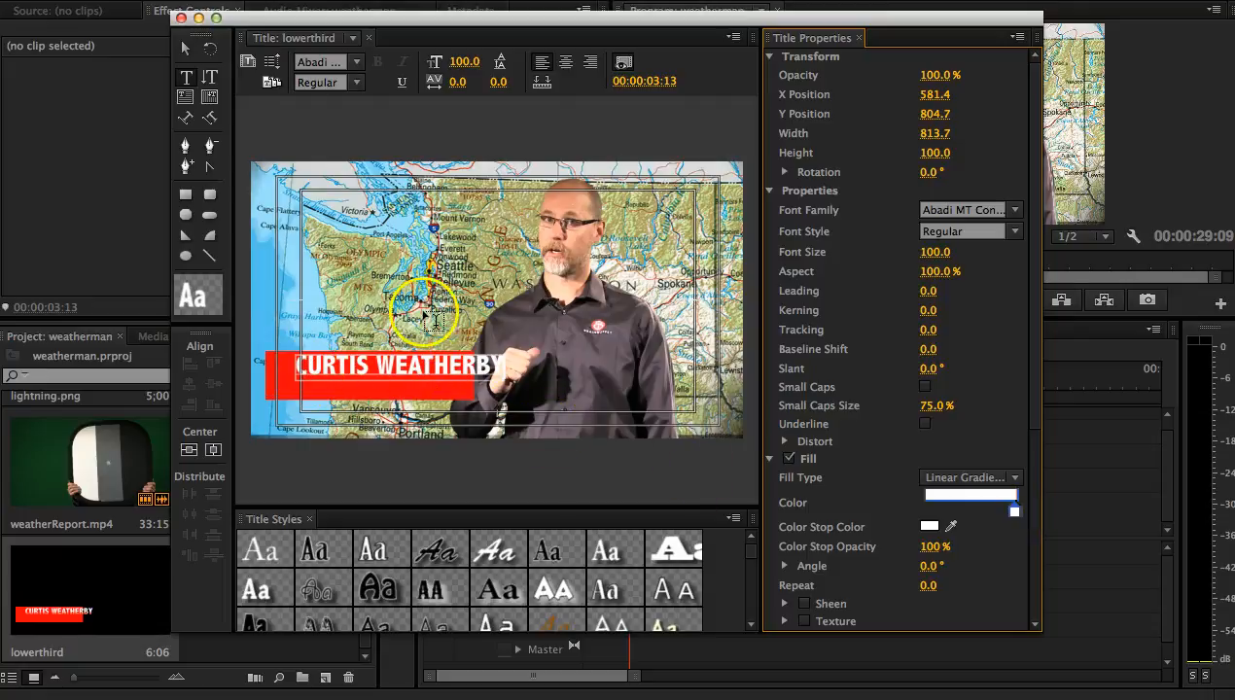
# Step: Set the name's font size to 91 and position it at X 471.8, Y 834.2 within the red bar
pyautogui.moveTo(464, 61); pyautogui.dragTo(463, 60)
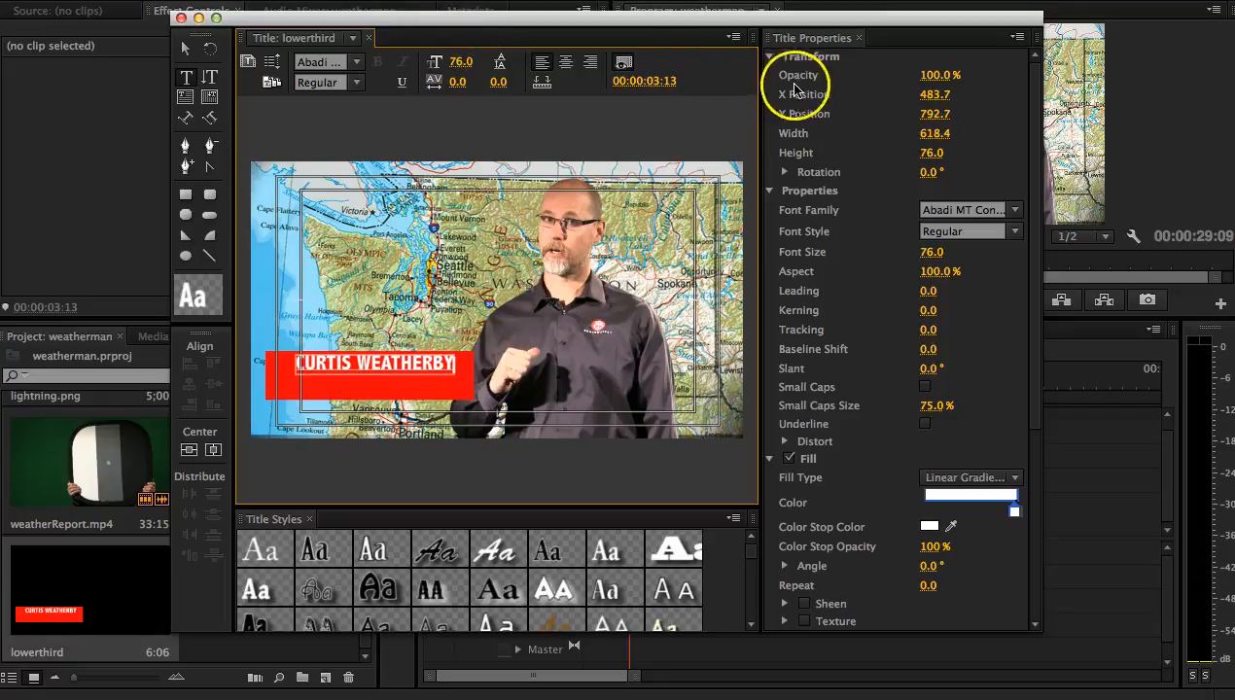
pyautogui.moveTo(930, 112); pyautogui.dragTo(943, 112)
pyautogui.moveTo(463, 61); pyautogui.dragTo(472, 60)
pyautogui.moveTo(923, 94)
pyautogui.mouseDown()
pyautogui.moveTo(940, 110)
pyautogui.moveTo(942, 93)
pyautogui.mouseUp()
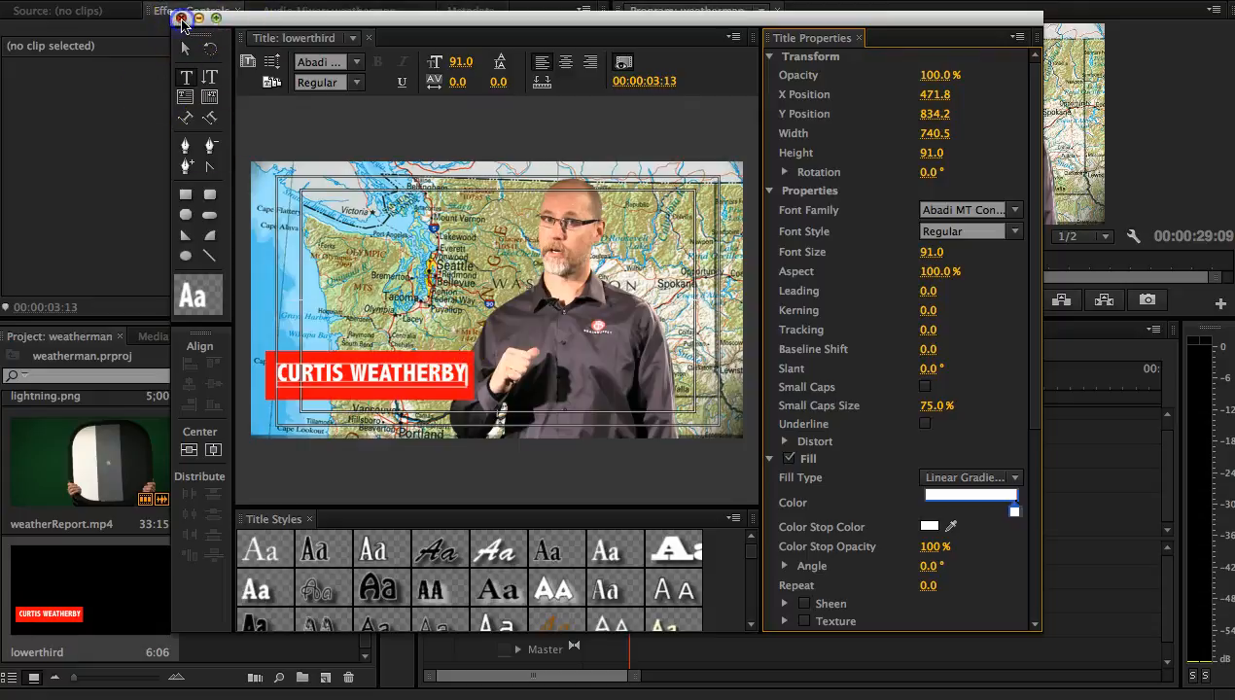
# Step: Close the title and place lowerthird on Video 3 and BBLogo.png on Video 4, both at the start of the sequence
pyautogui.click(181, 17)
pyautogui.click(81, 611)
pyautogui.moveTo(81, 610); pyautogui.dragTo(578, 450)
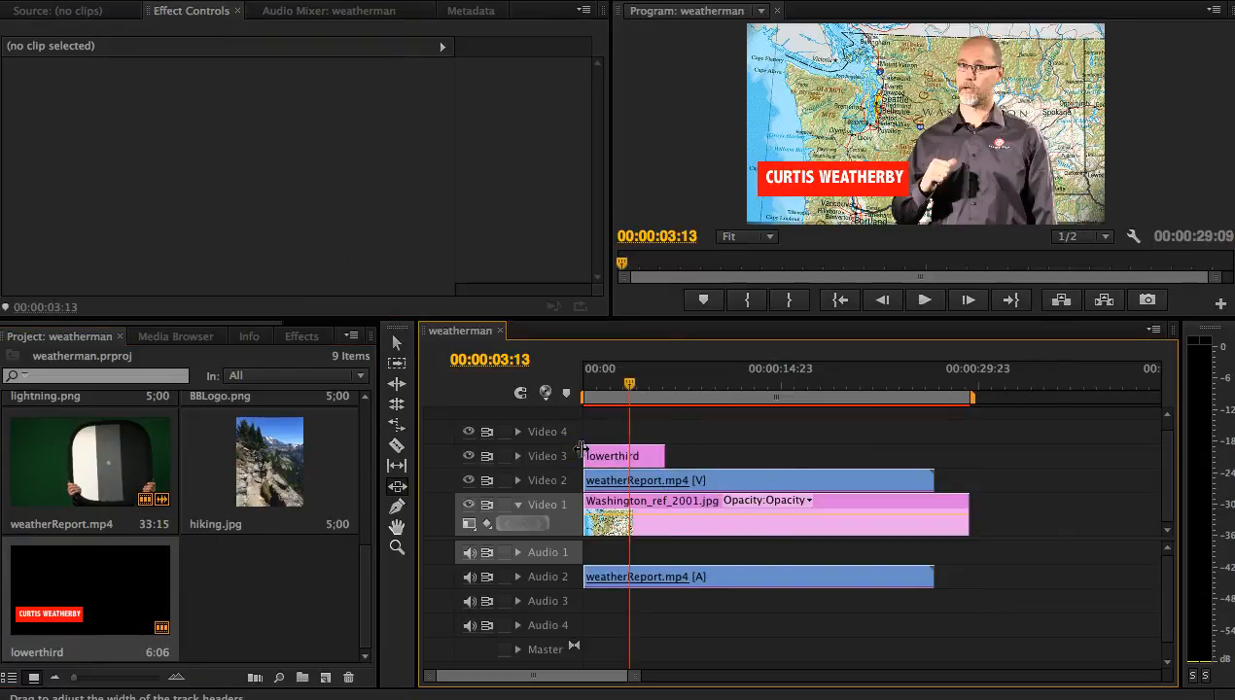
pyautogui.moveTo(365, 578); pyautogui.dragTo(367, 495)
pyautogui.moveTo(288, 547); pyautogui.dragTo(588, 432)
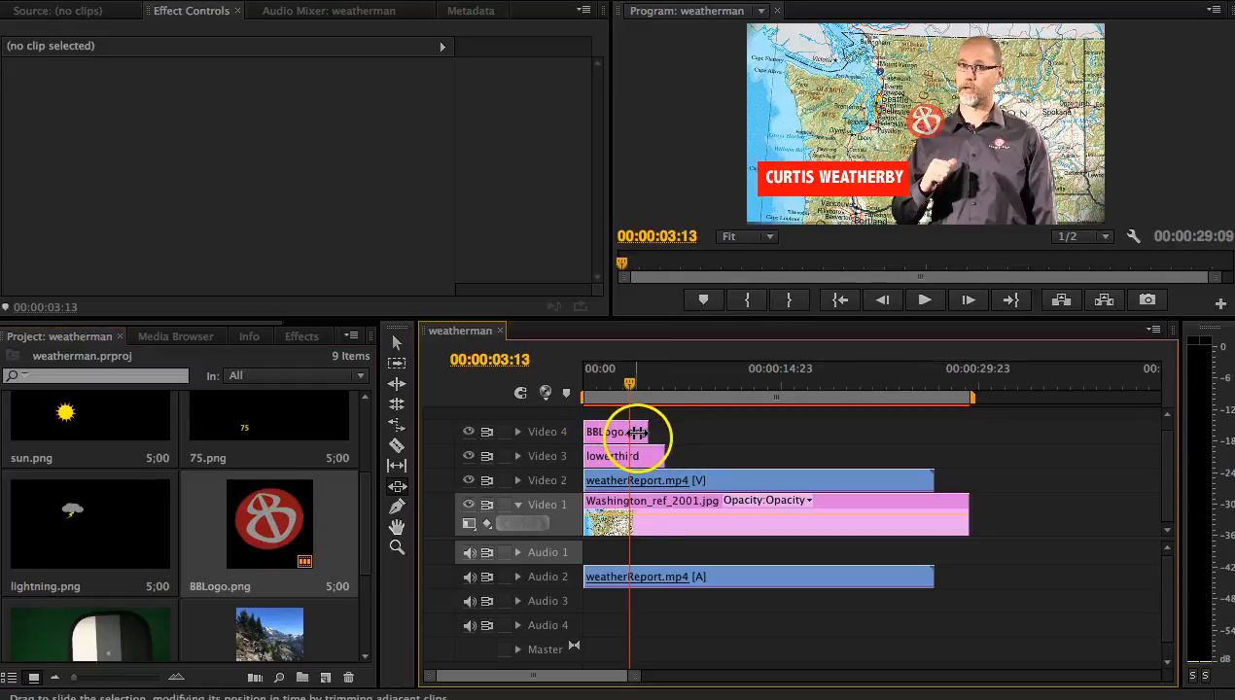
# Step: Extend the BBLogo.png clip on Video 4 so it ends together with the lowerthird clip
pyautogui.click(640, 432)
pyautogui.click(396, 342)
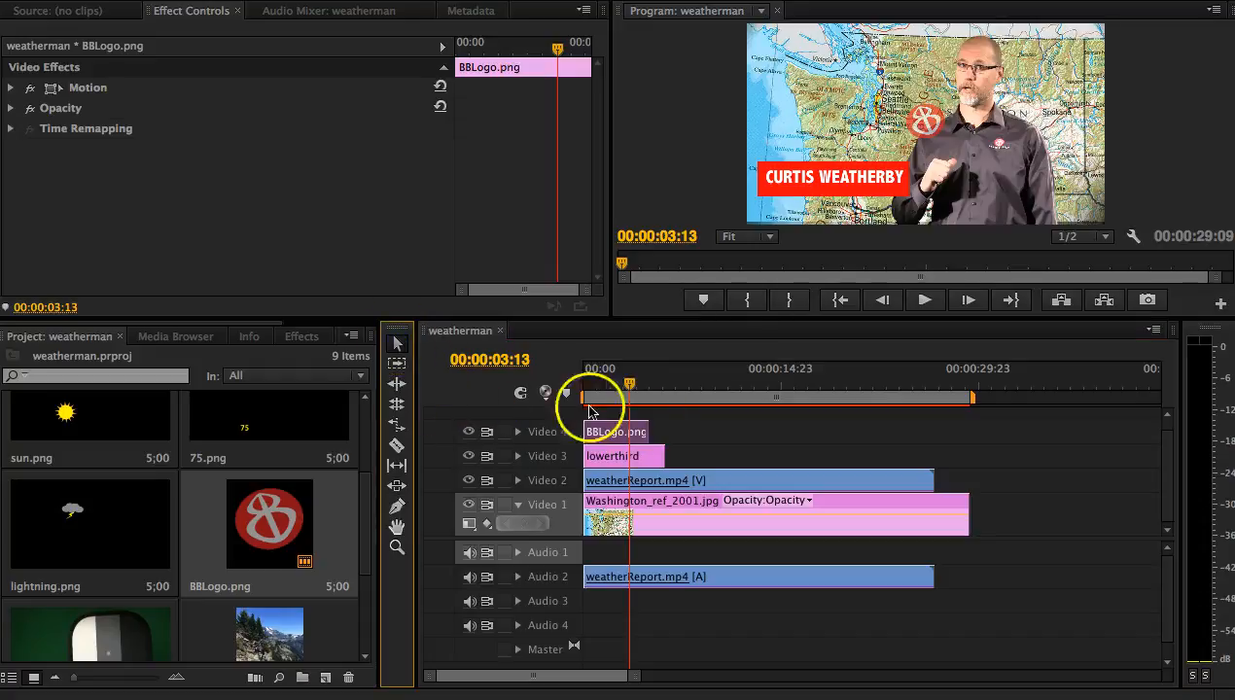
pyautogui.moveTo(647, 431); pyautogui.dragTo(665, 433)
# Step: Set the BBLogo.png position to 1206.0, 916.0 in the frame's lower-right corner and play the sequence from its start
pyautogui.moveTo(623, 388); pyautogui.dragTo(632, 389)
pyautogui.click(630, 435)
pyautogui.click(39, 92)
pyautogui.click(12, 90)
pyautogui.click(285, 110)
pyautogui.moveTo(285, 110); pyautogui.dragTo(239, 109)
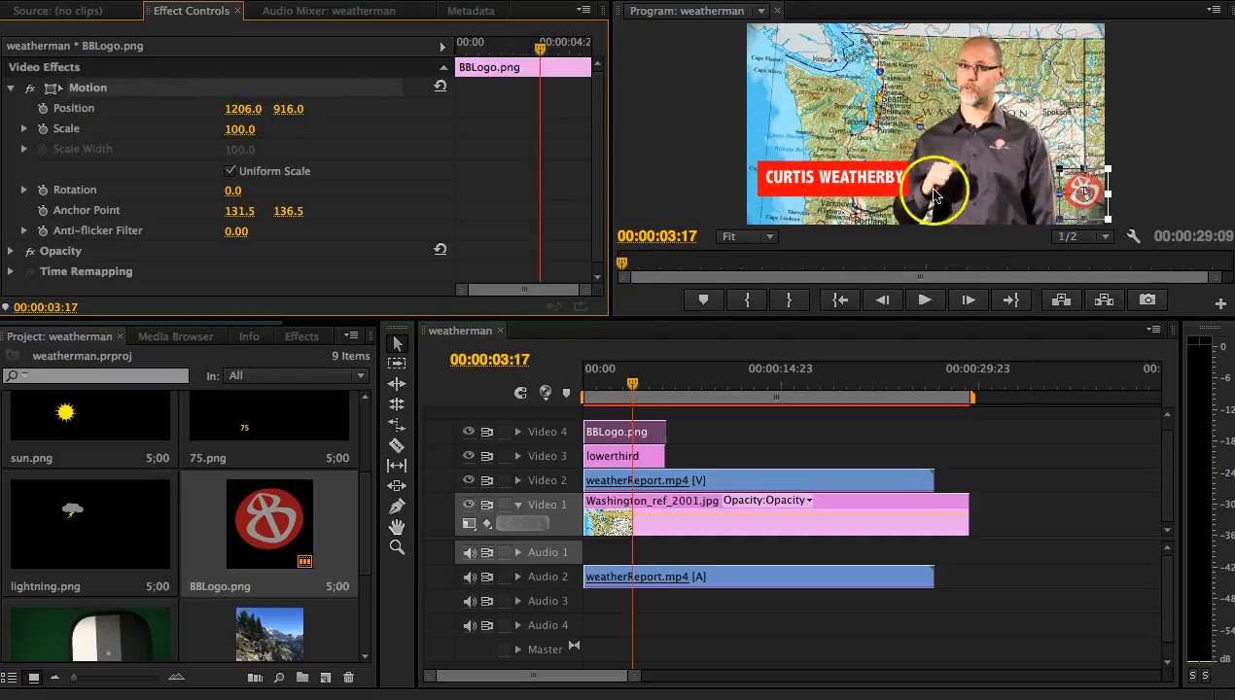
pyautogui.click(753, 447)
pyautogui.moveTo(633, 382); pyautogui.dragTo(574, 379)
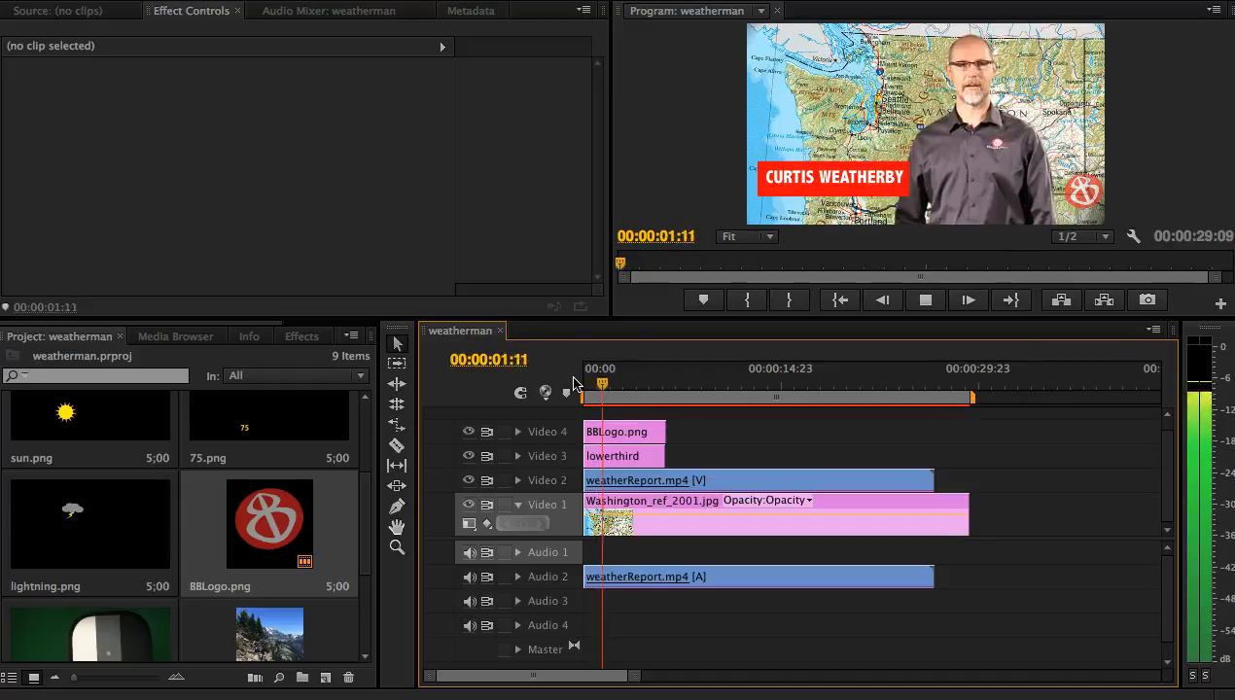
# Step: Search the effects for WIPE and apply the Wipe video transition to the start of the lowerthird clip
pyautogui.click(636, 457)
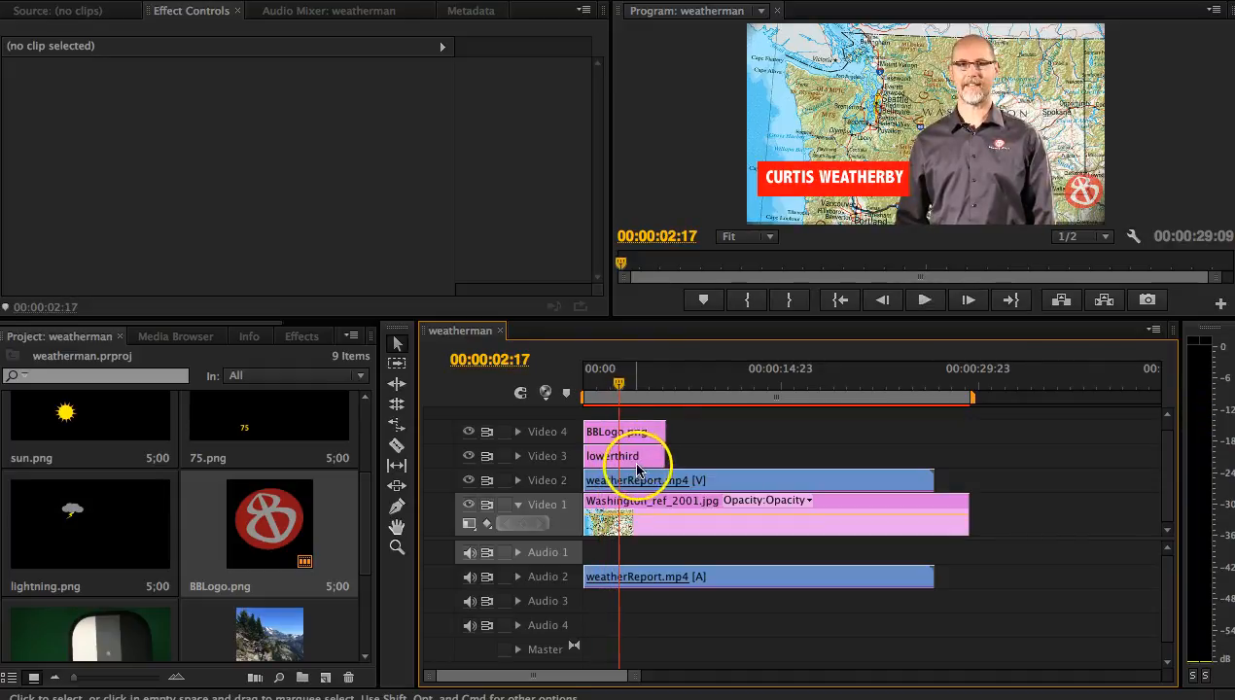
pyautogui.click(634, 460)
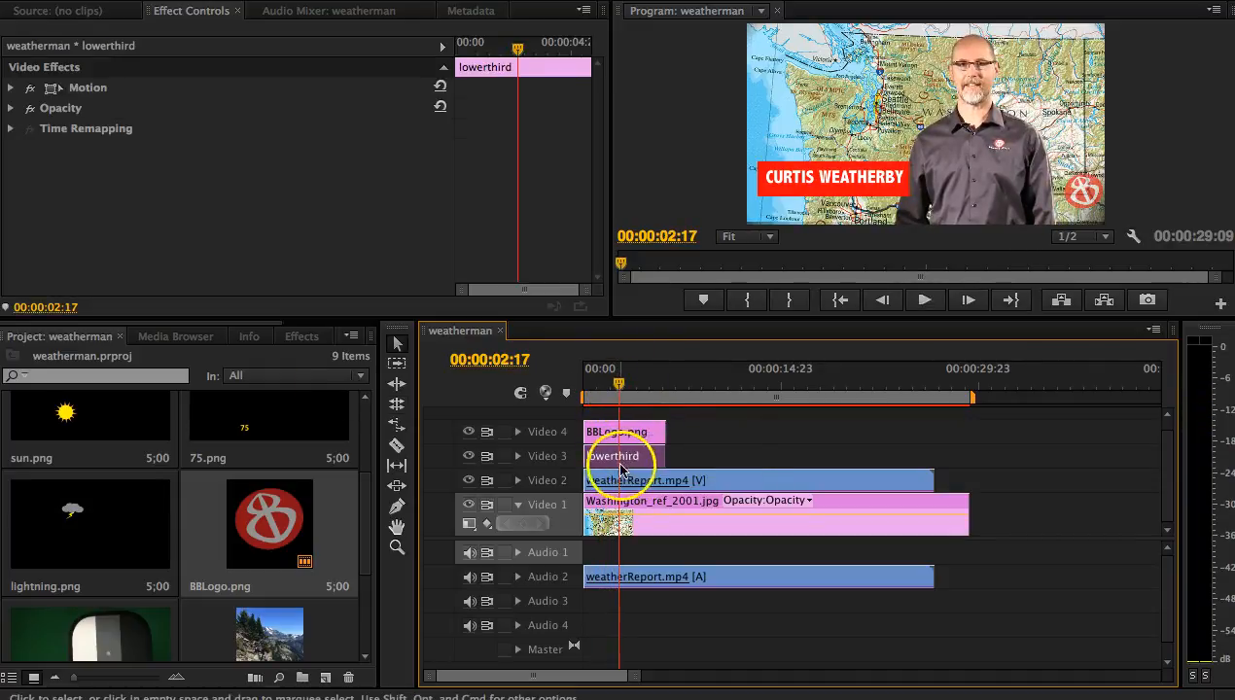
pyautogui.click(317, 339)
pyautogui.click(68, 360)
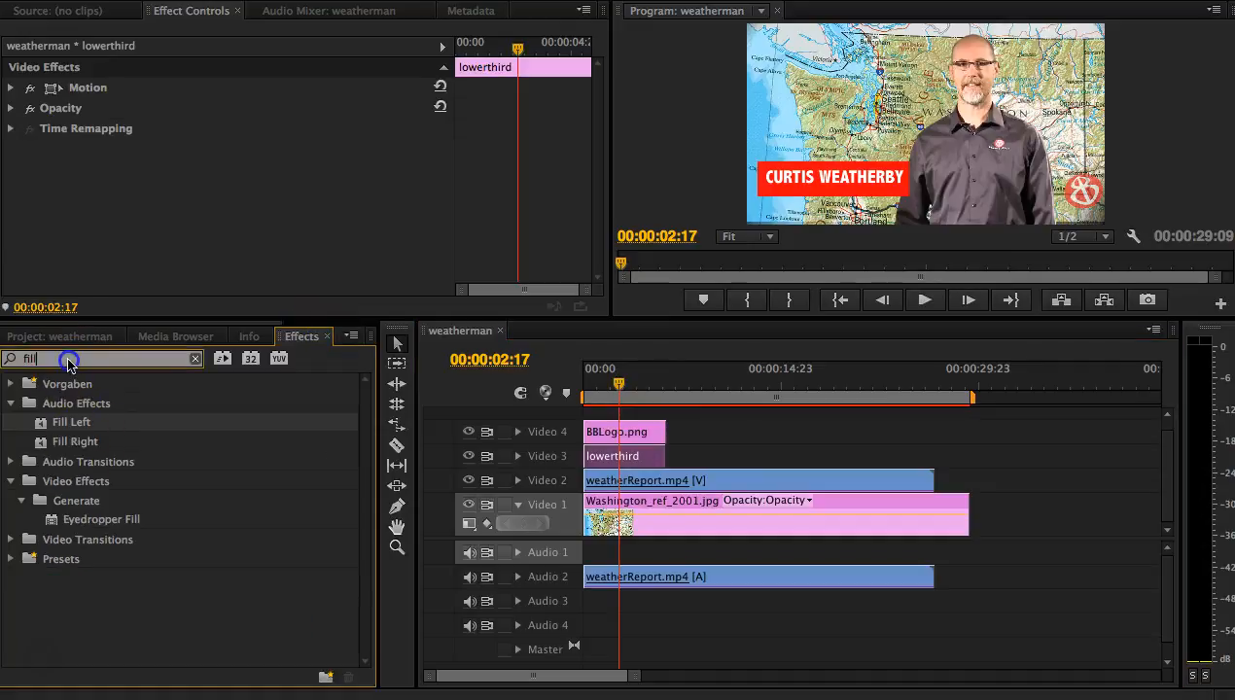
pyautogui.write('WIPE')
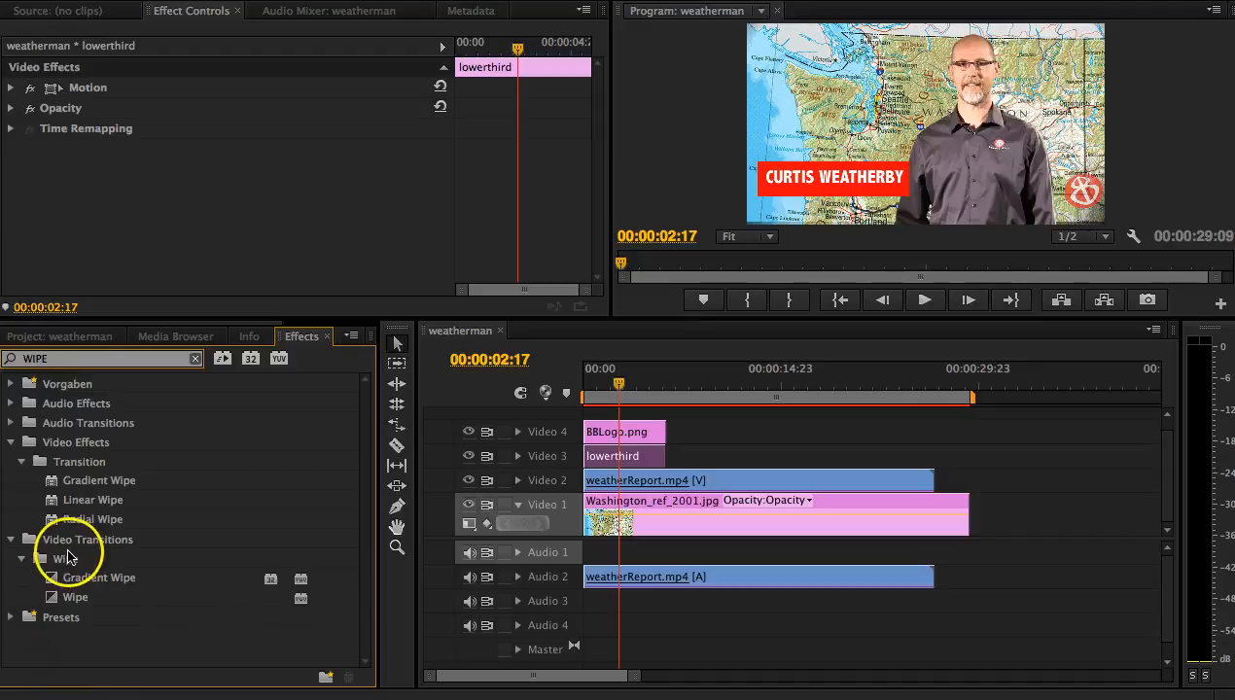
pyautogui.moveTo(70, 597); pyautogui.dragTo(495, 604)
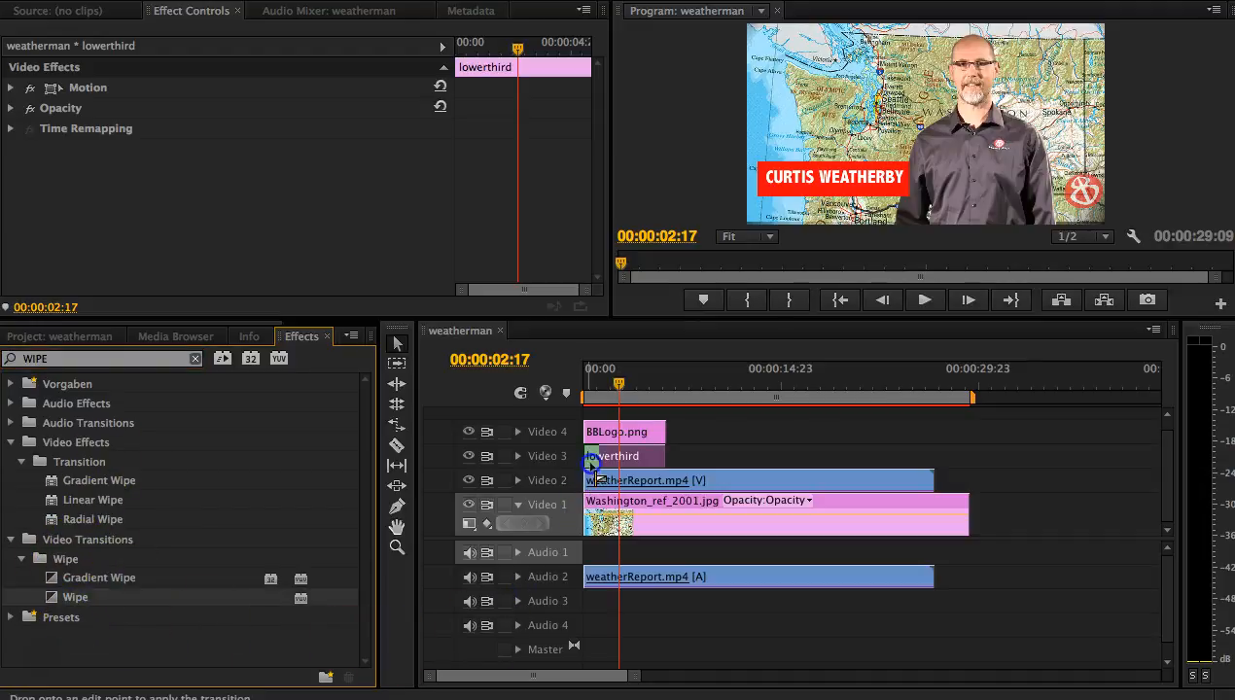
pyautogui.moveTo(592, 465); pyautogui.dragTo(591, 466)
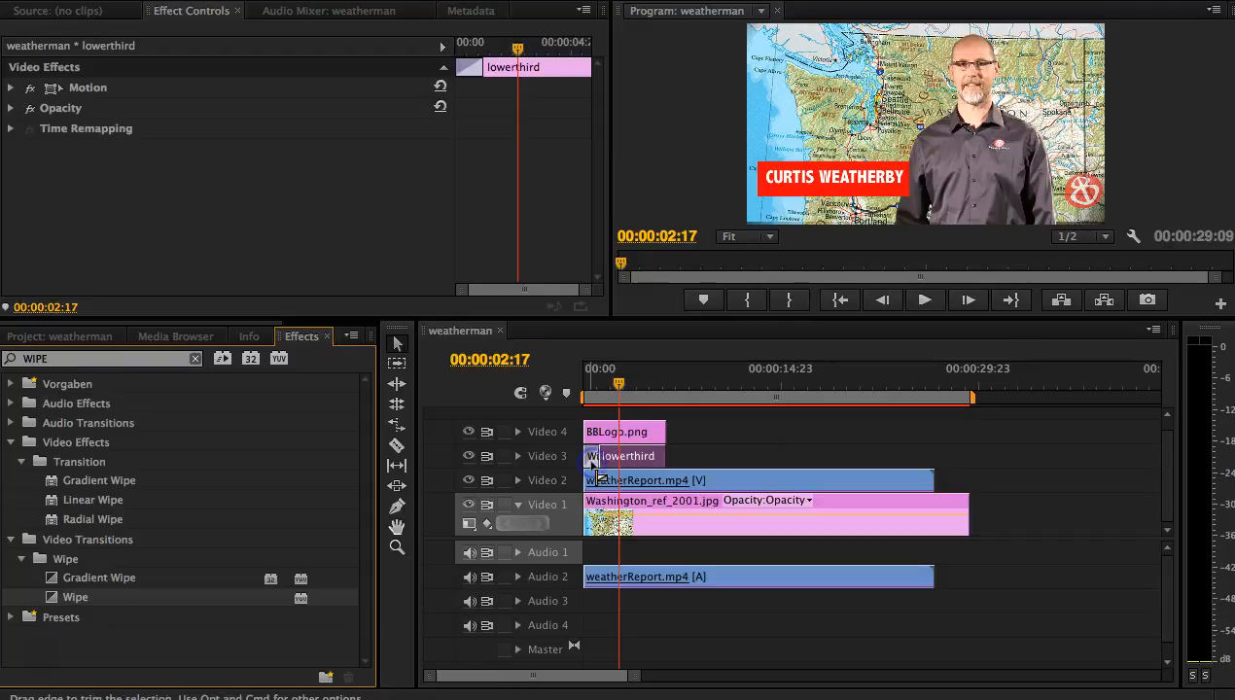
# Step: Play the opening of the sequence twice from the start to check the wipe on the lower third
pyautogui.moveTo(618, 384); pyautogui.dragTo(559, 389)
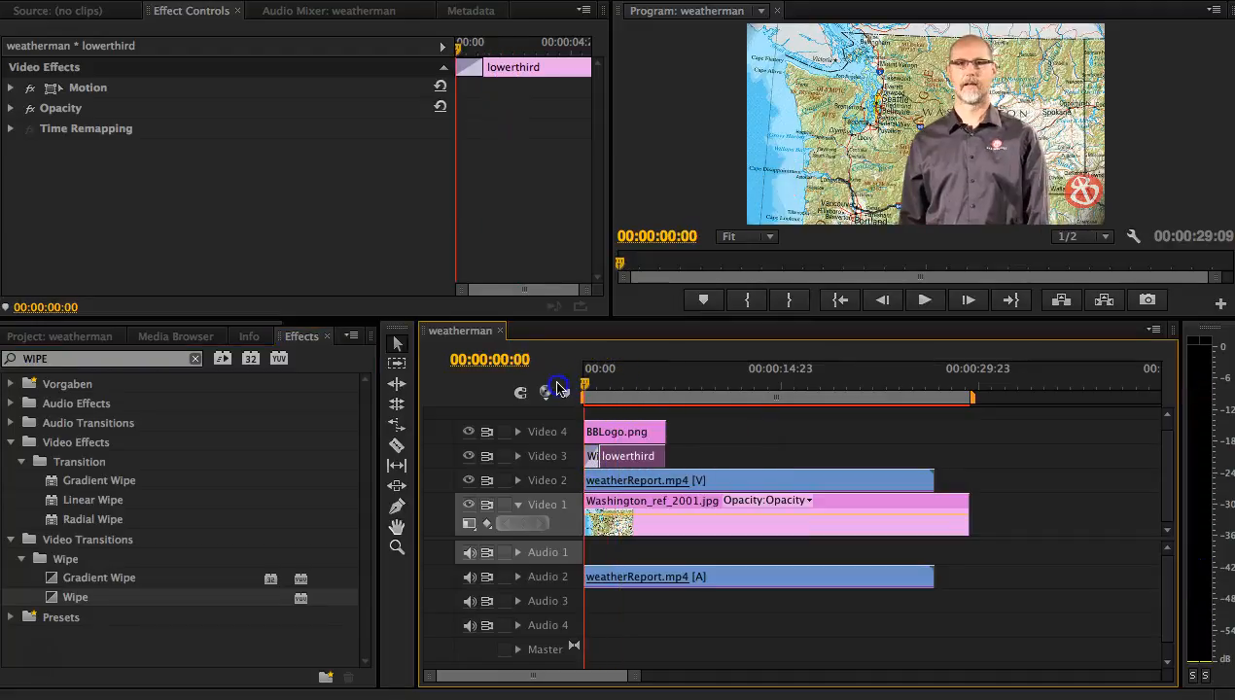
pyautogui.press('space')
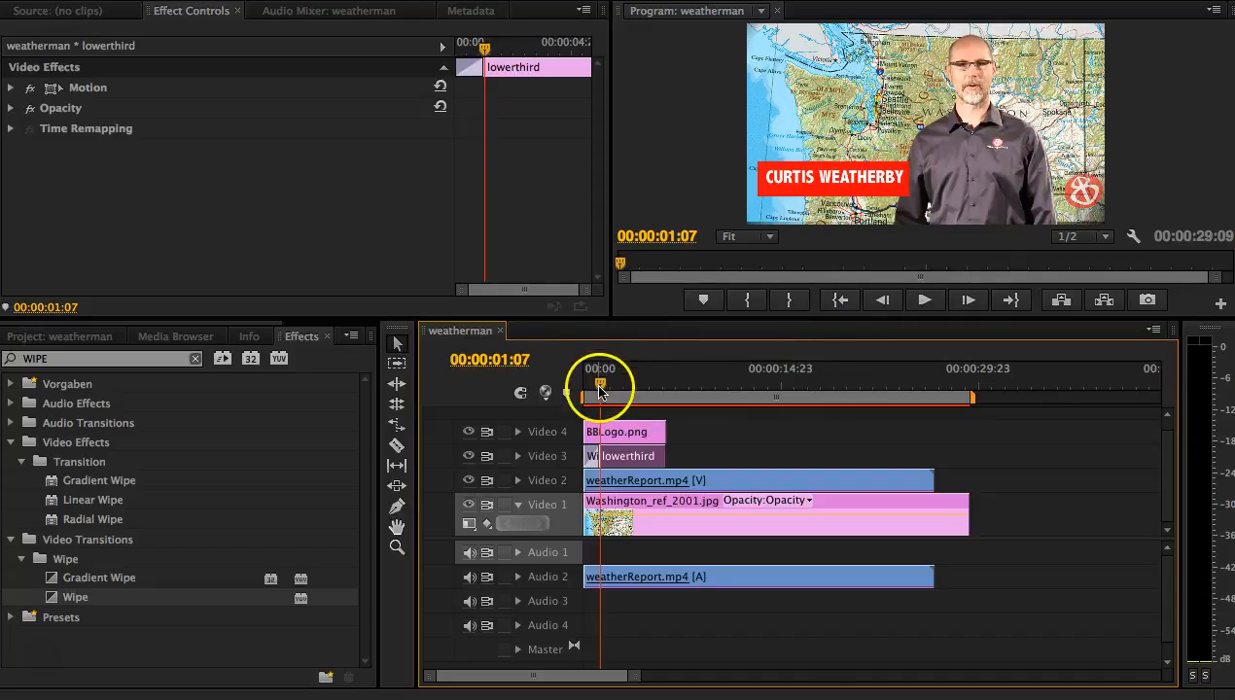
pyautogui.moveTo(601, 384); pyautogui.dragTo(554, 391)
pyautogui.press('space')
pyautogui.press('space')
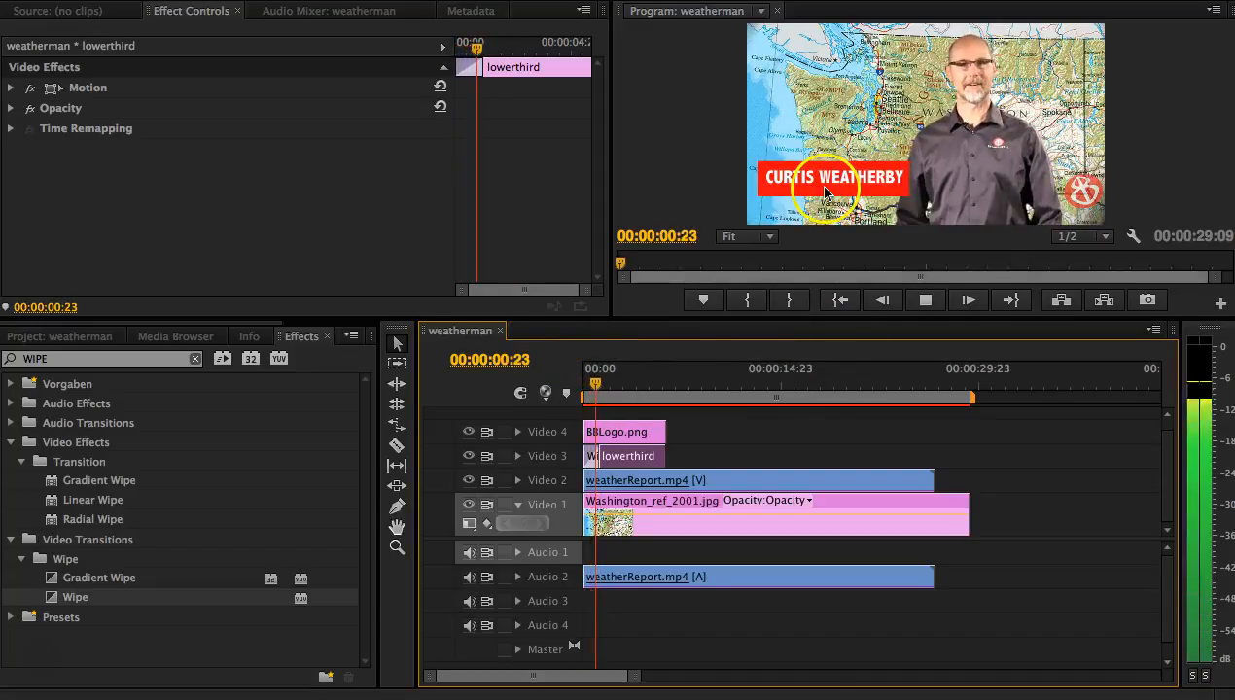